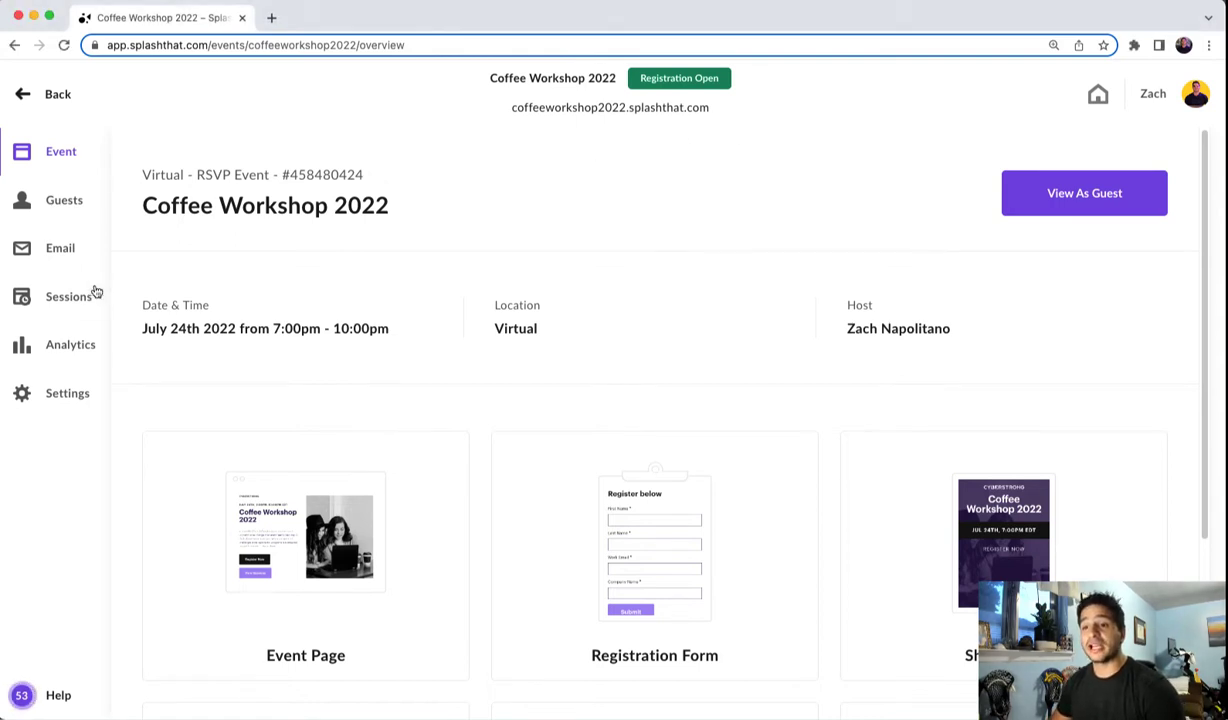
# - Create a new session in the Coffee Workshop 2022 event titled The Art of the French Press
pyautogui.click(43, 300)
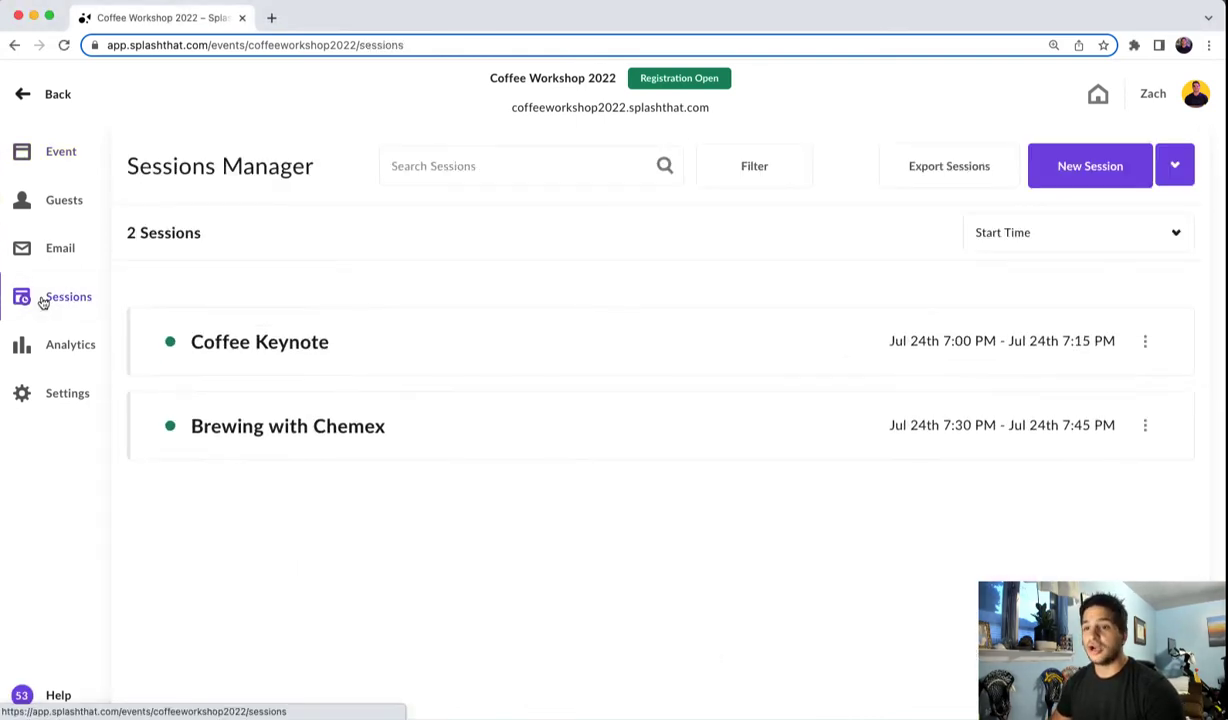
pyautogui.click(1069, 170)
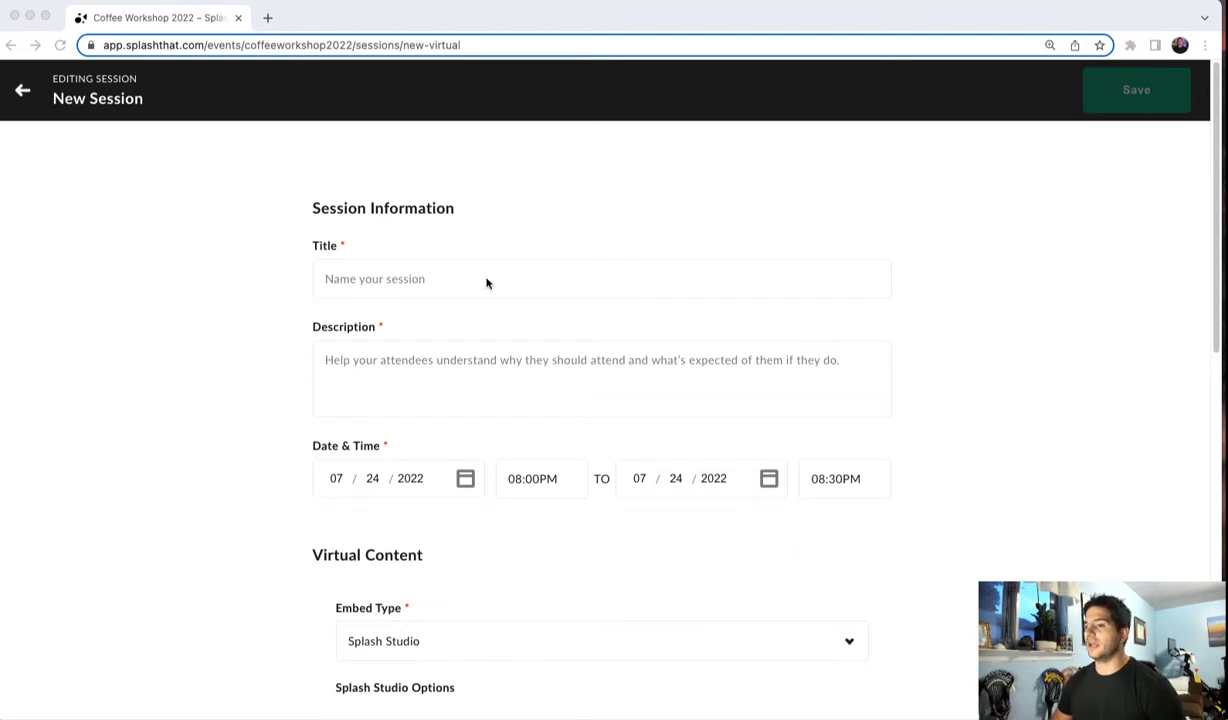
pyautogui.click(455, 272)
pyautogui.click(455, 272)
pyautogui.write('The Art of the French Press')
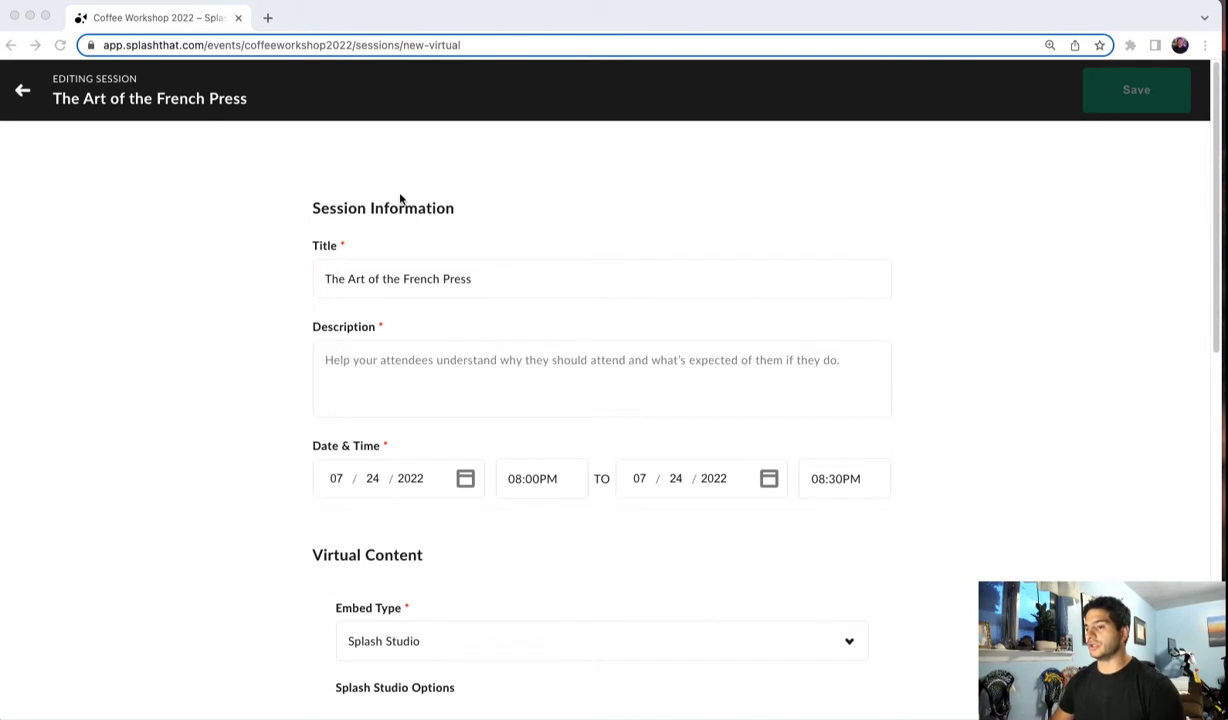
# - Paste the description "Learn how to brew delicious coffee using this mysterious device." into the session
pyautogui.click(366, 376)
pyautogui.click(366, 376)
pyautogui.write('Learn how to brew delicious coffee using this mysterious device.')
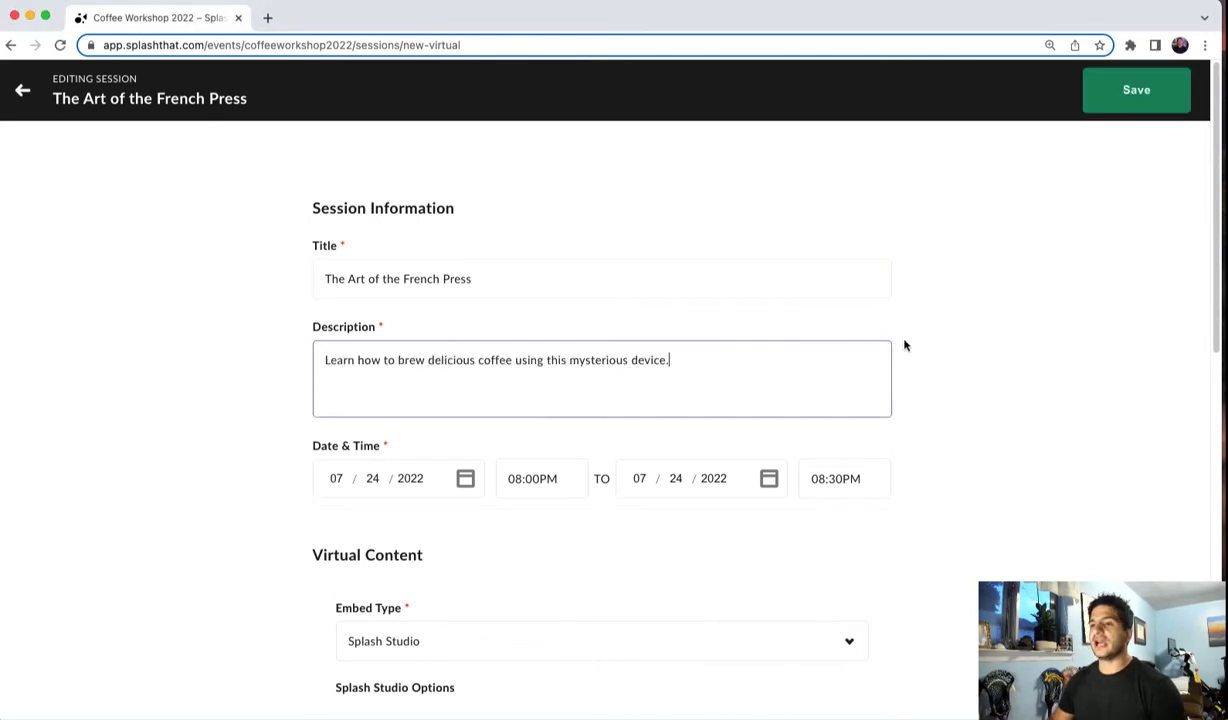
pyautogui.click(1080, 396)
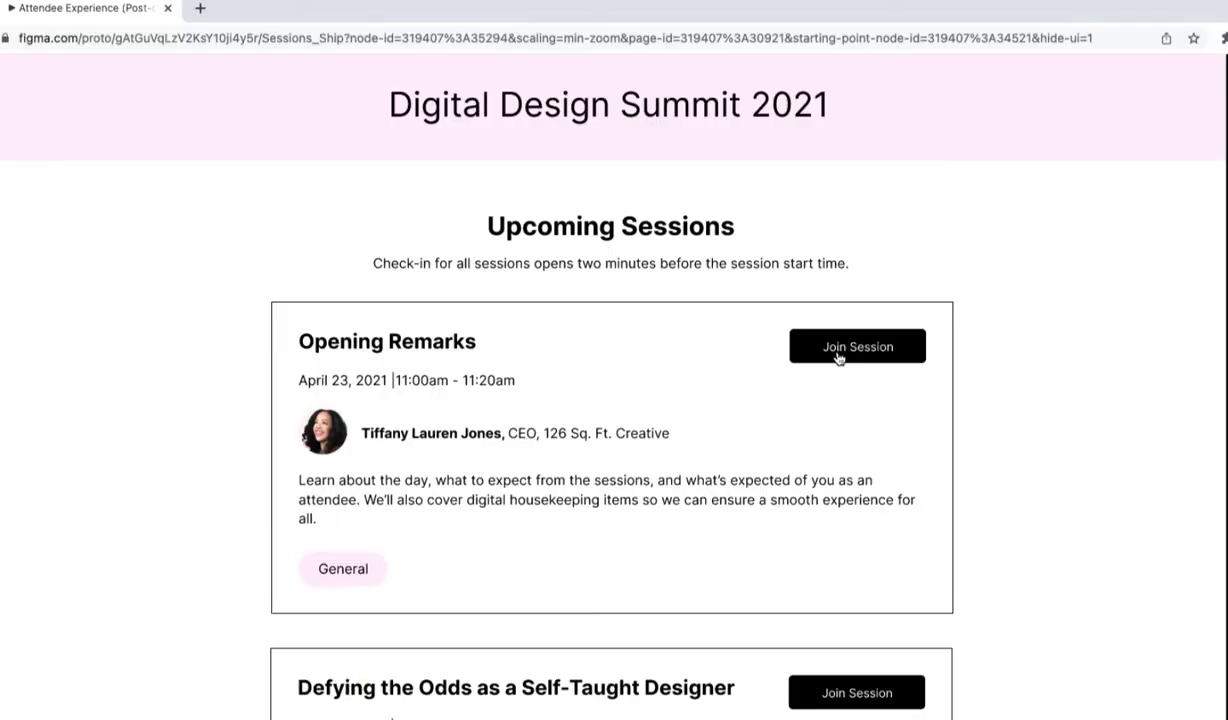
# - Enable Networking Circles for the session and open, then close, its circle configuration dialog
pyautogui.click(838, 358)
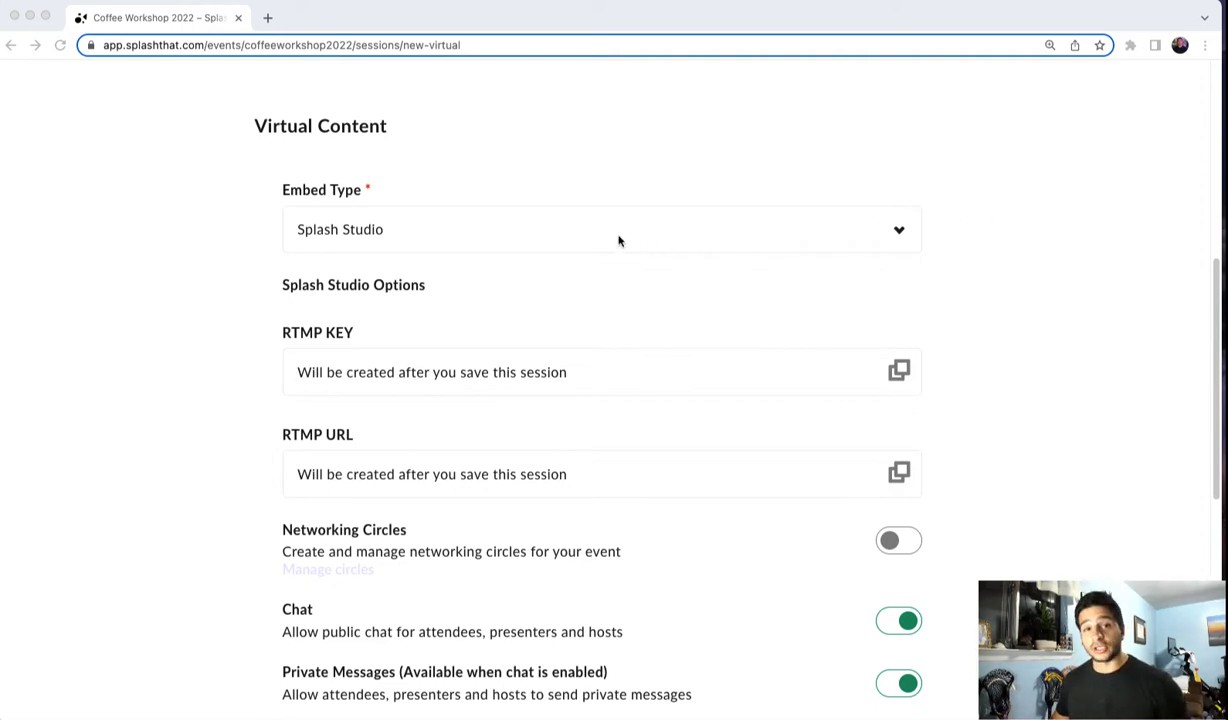
pyautogui.click(583, 191)
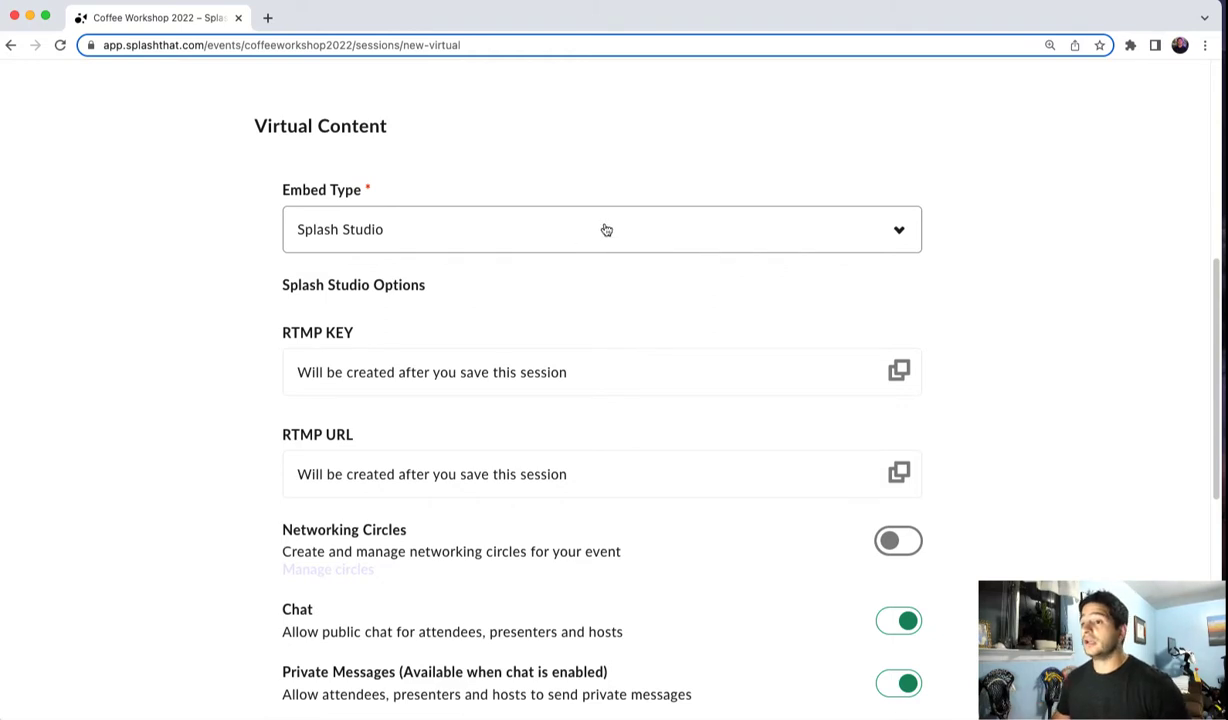
pyautogui.scroll(-2, 1046, 429)
pyautogui.scroll(-4, 1046, 429)
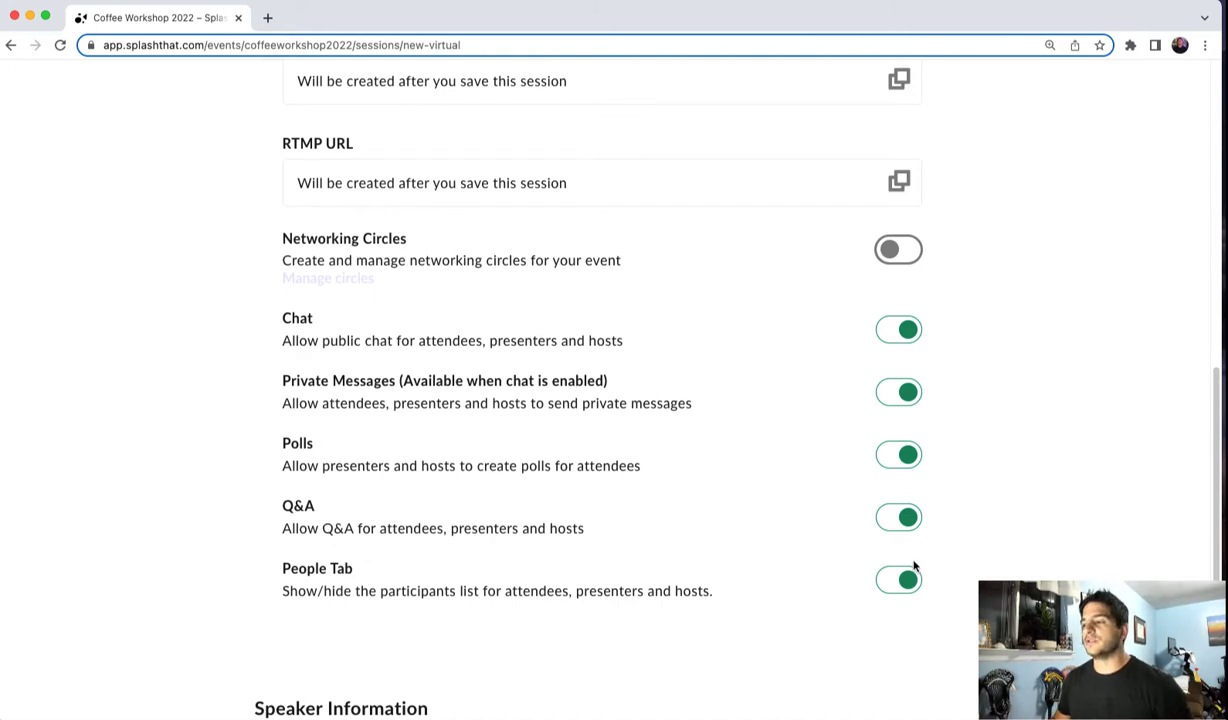
pyautogui.click(890, 254)
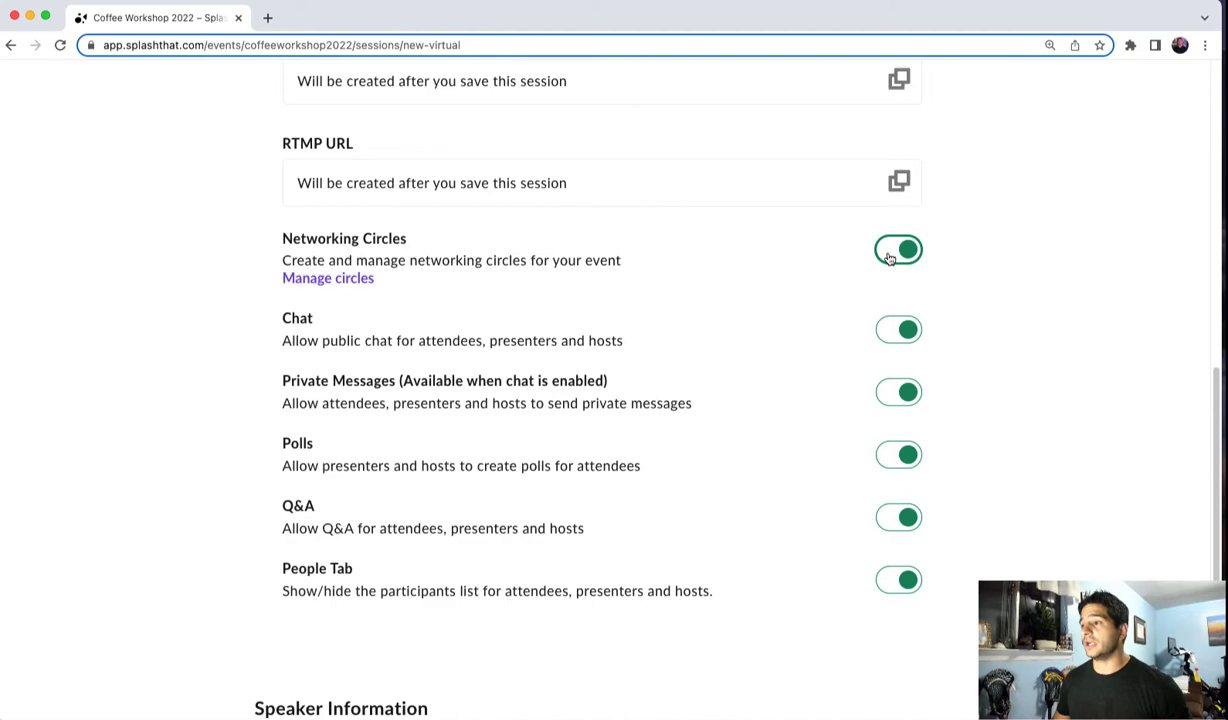
pyautogui.click(335, 280)
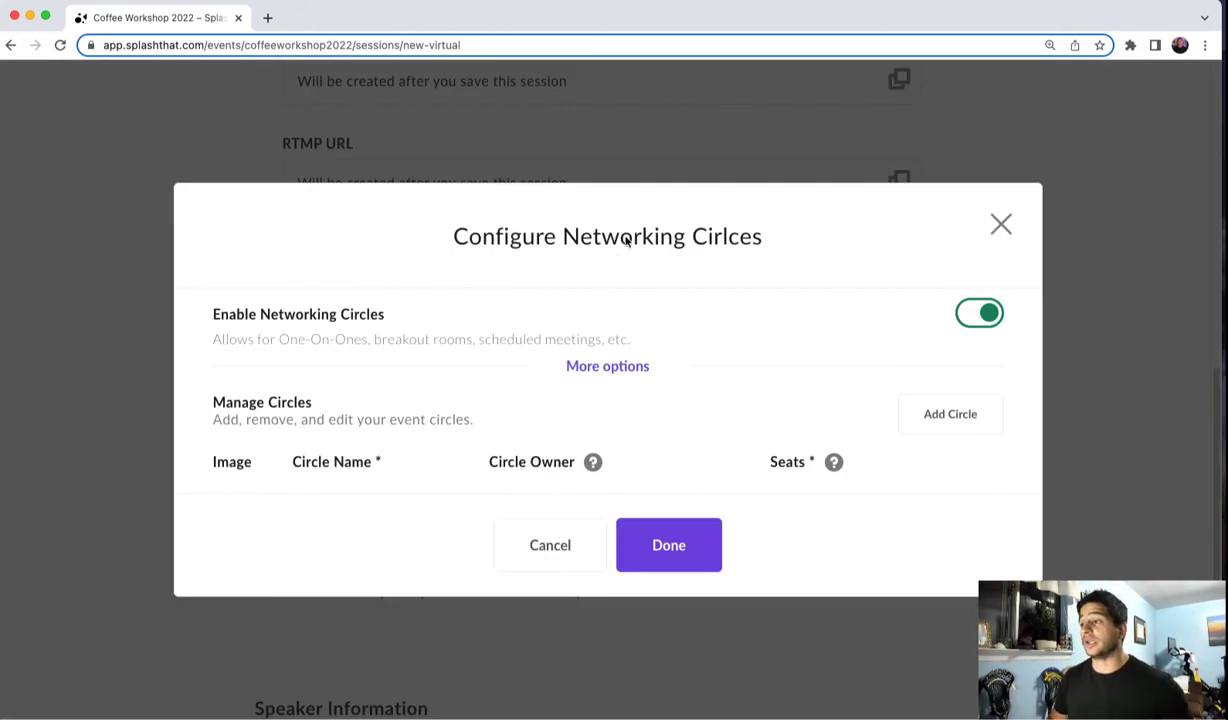
pyautogui.click(1001, 224)
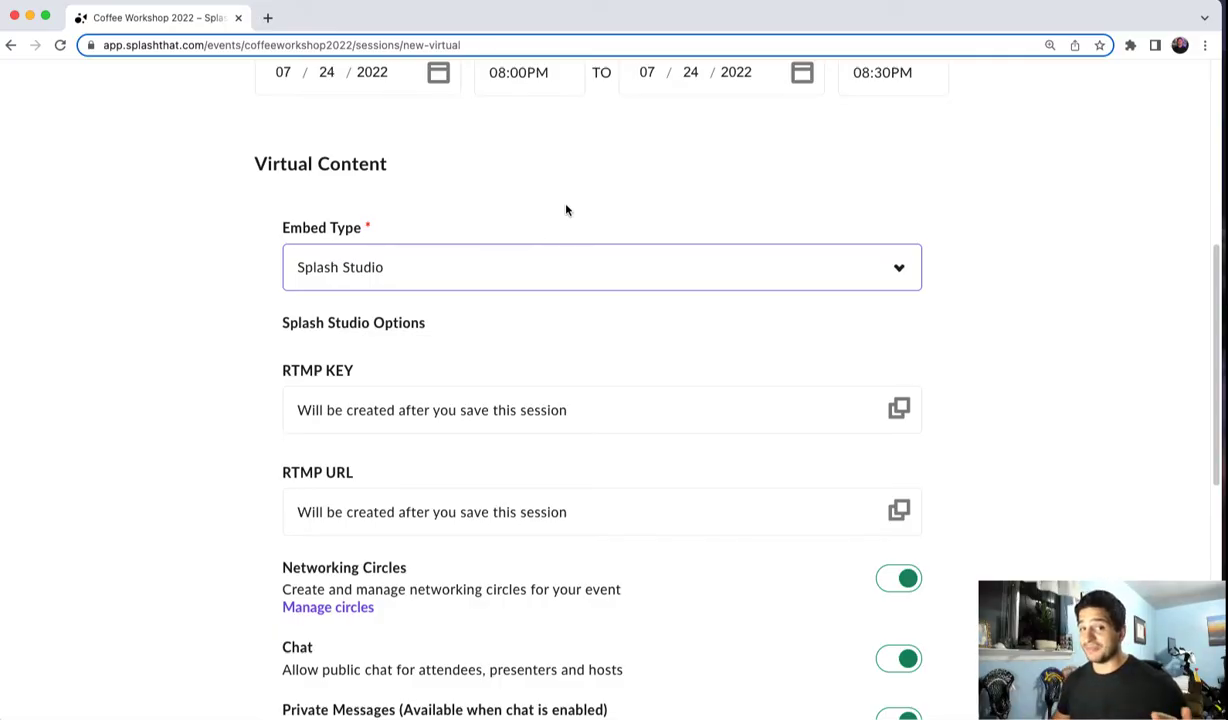
# - Set the embed type to Zoom and paste the Zoom meeting/webinar ID
pyautogui.click(502, 276)
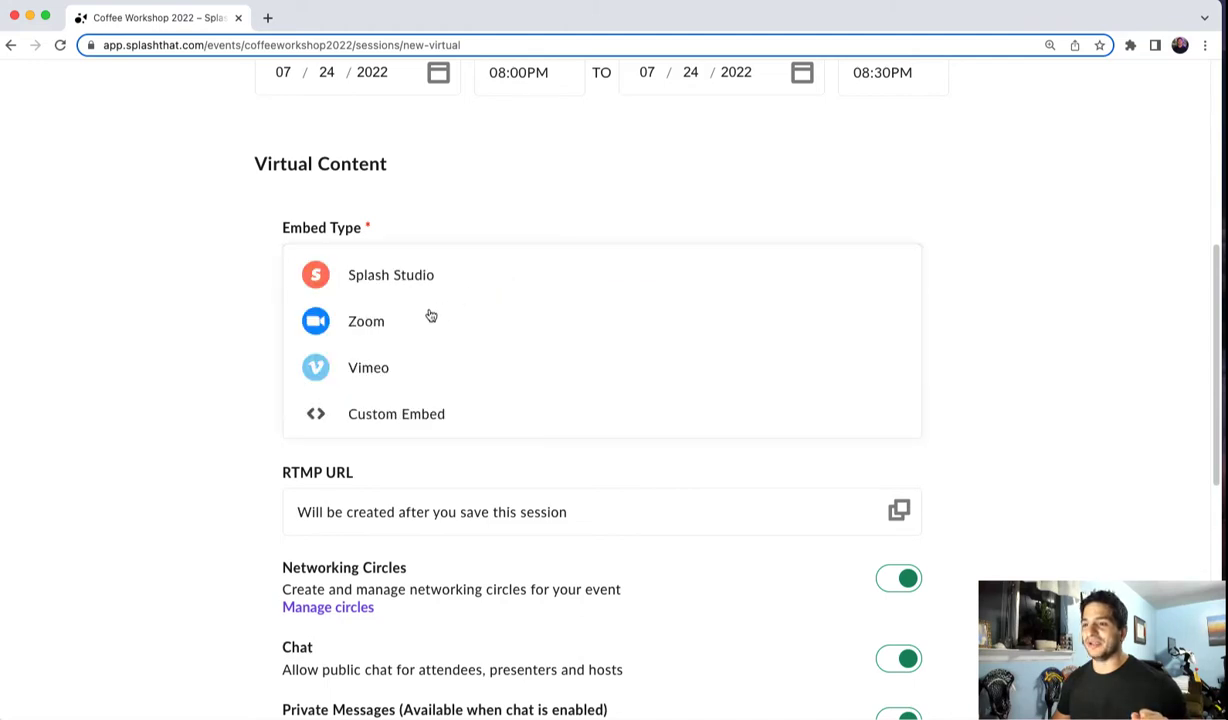
pyautogui.click(368, 321)
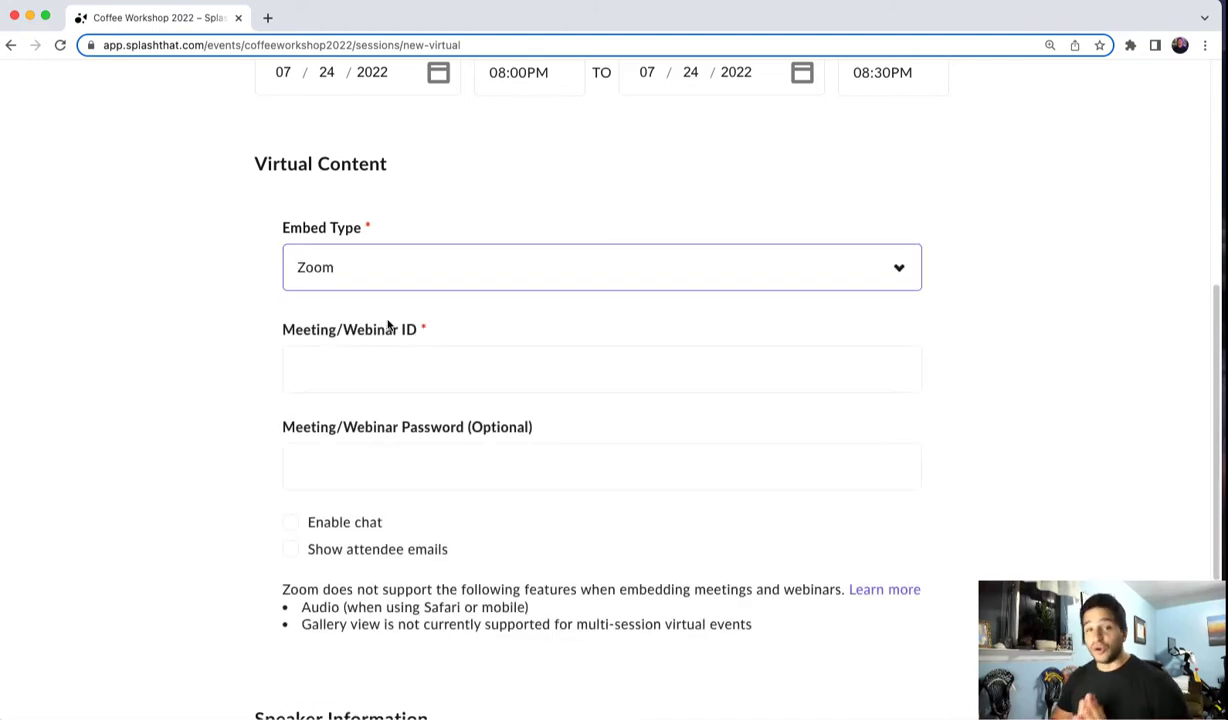
pyautogui.click(365, 378)
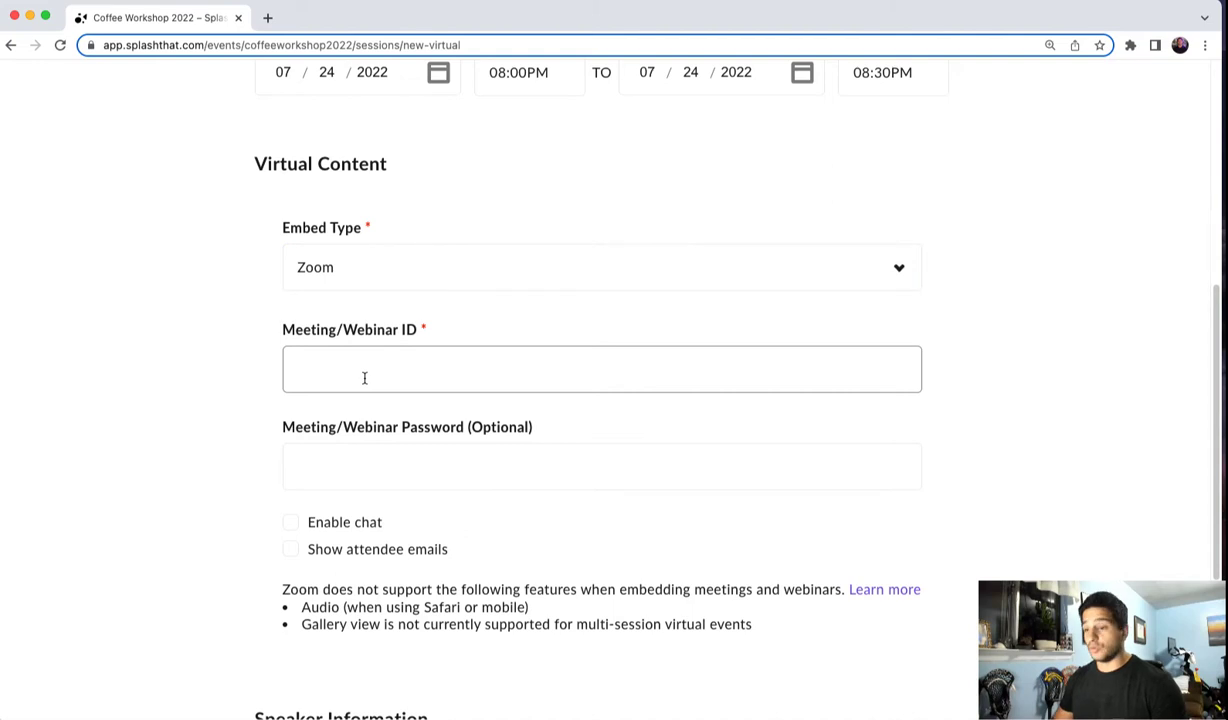
pyautogui.press('super+v')
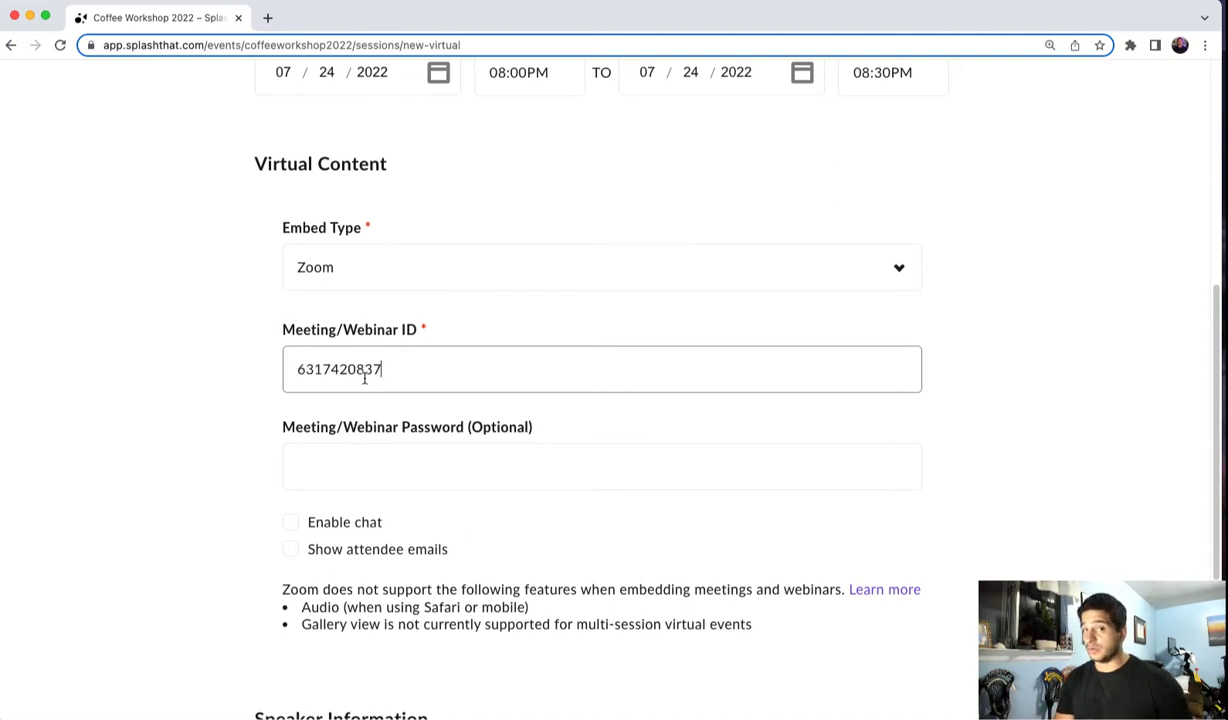
# - Enter the Zoom meeting/webinar password
pyautogui.click(334, 461)
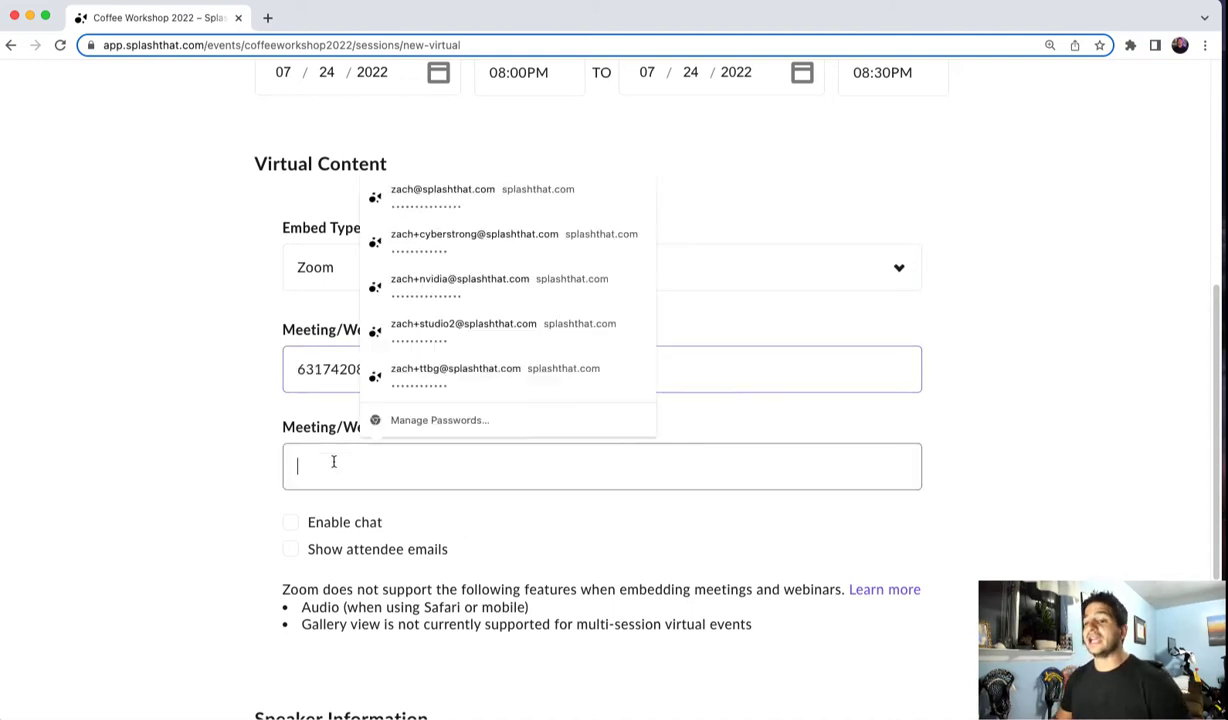
pyautogui.click(158, 474)
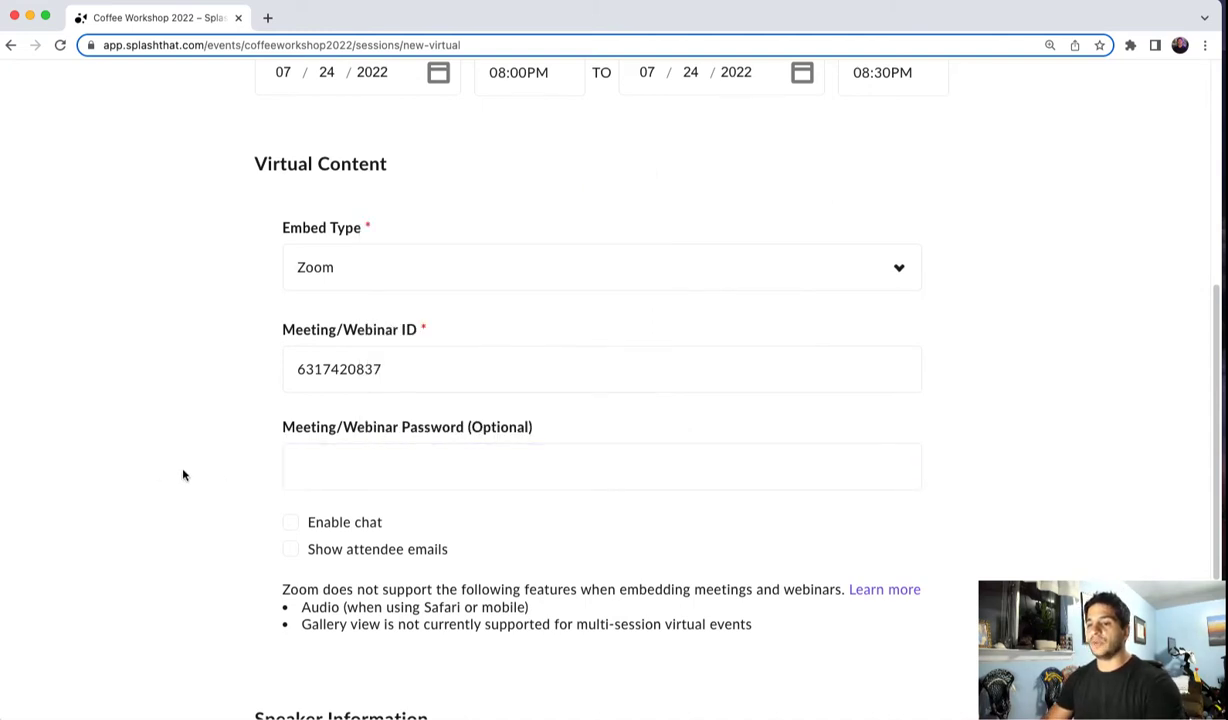
pyautogui.click(326, 466)
pyautogui.write('•••••••')
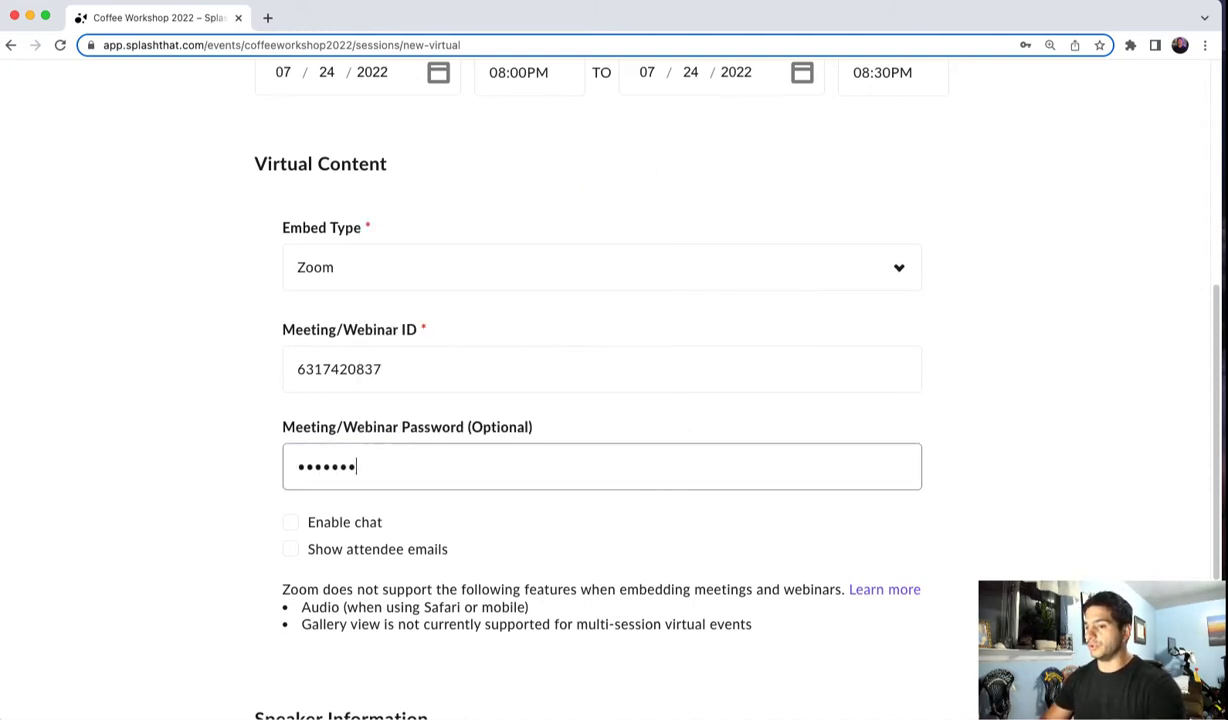
pyautogui.write('••')
pyautogui.click(209, 503)
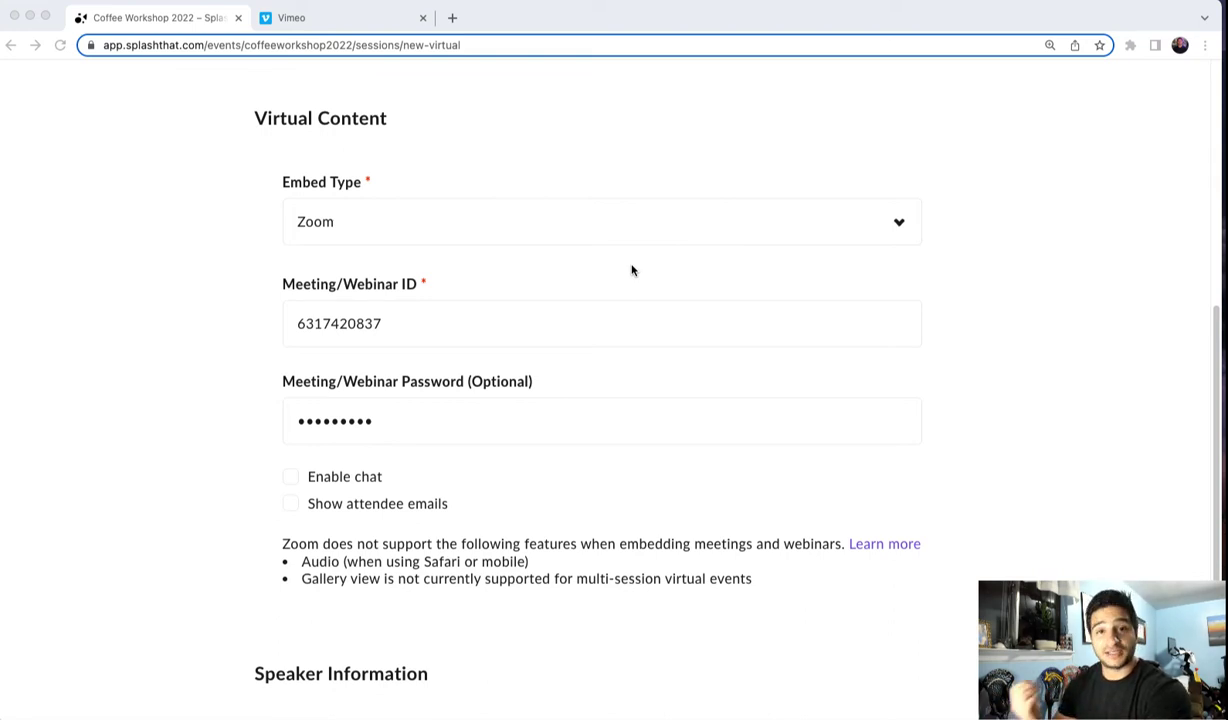
# - Switch the virtual content embed type to Vimeo
pyautogui.click(362, 231)
pyautogui.click(354, 235)
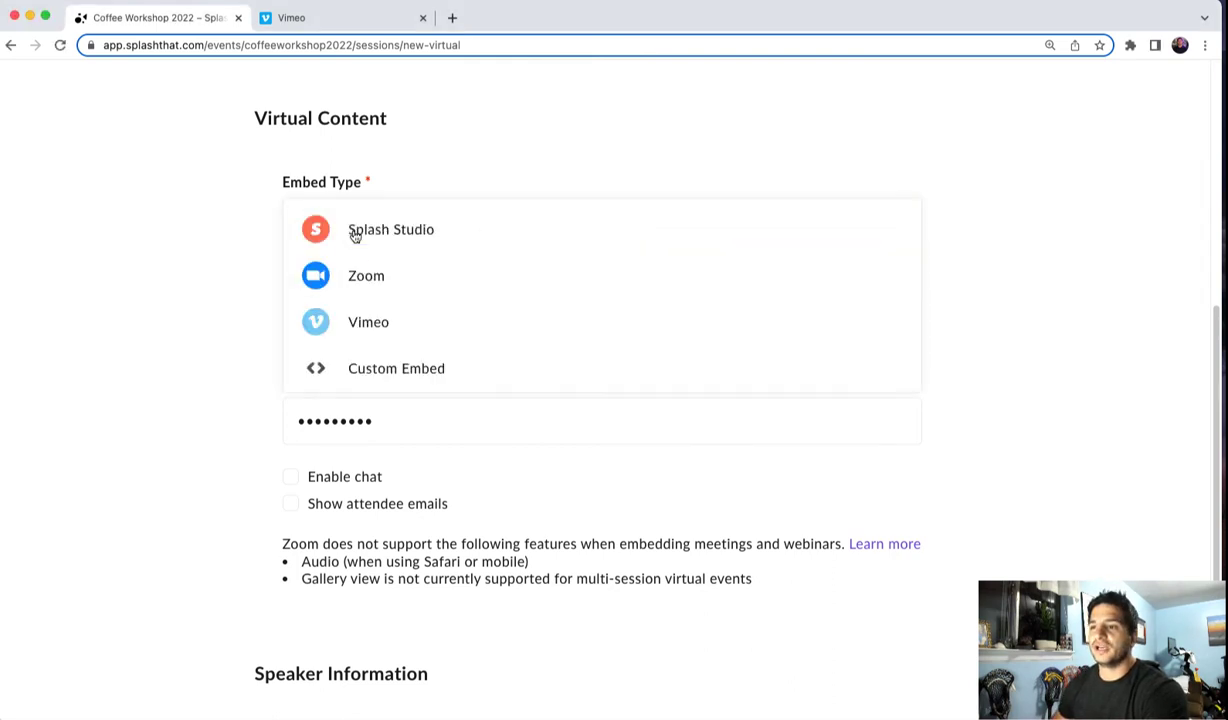
pyautogui.click(358, 324)
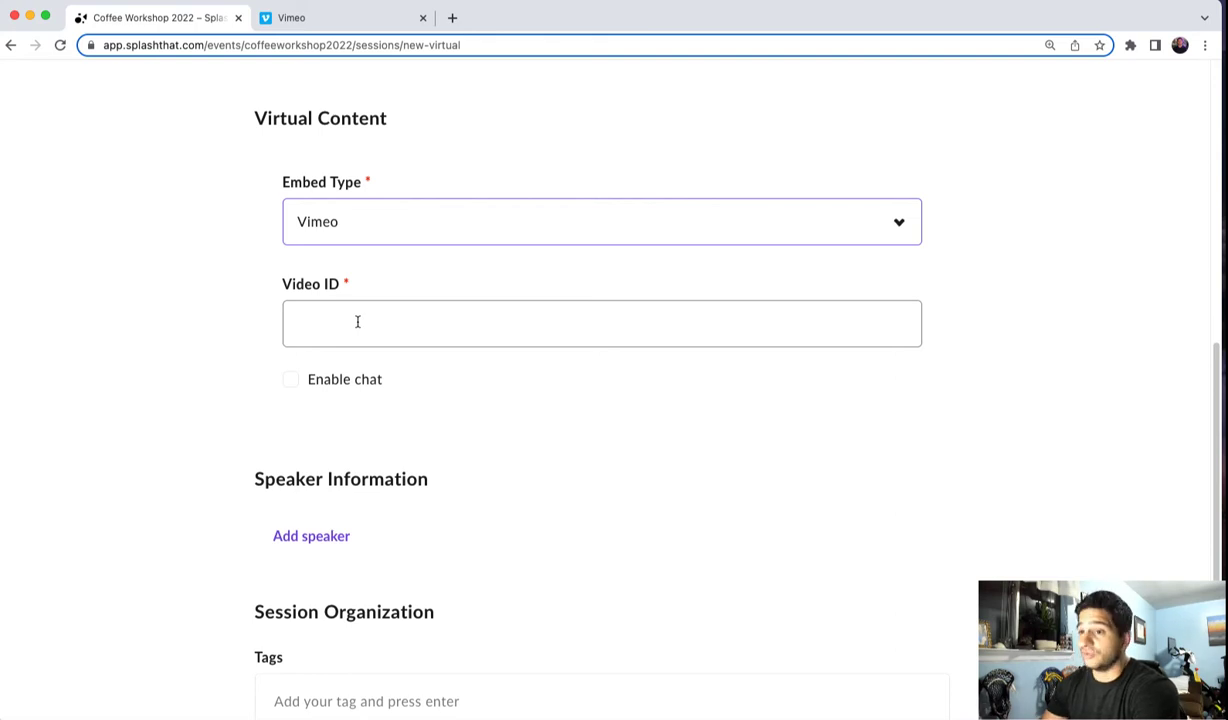
# - Copy the Vimeo event's ID 521921287 from its URL and paste it into the session's Video ID
pyautogui.click(318, 24)
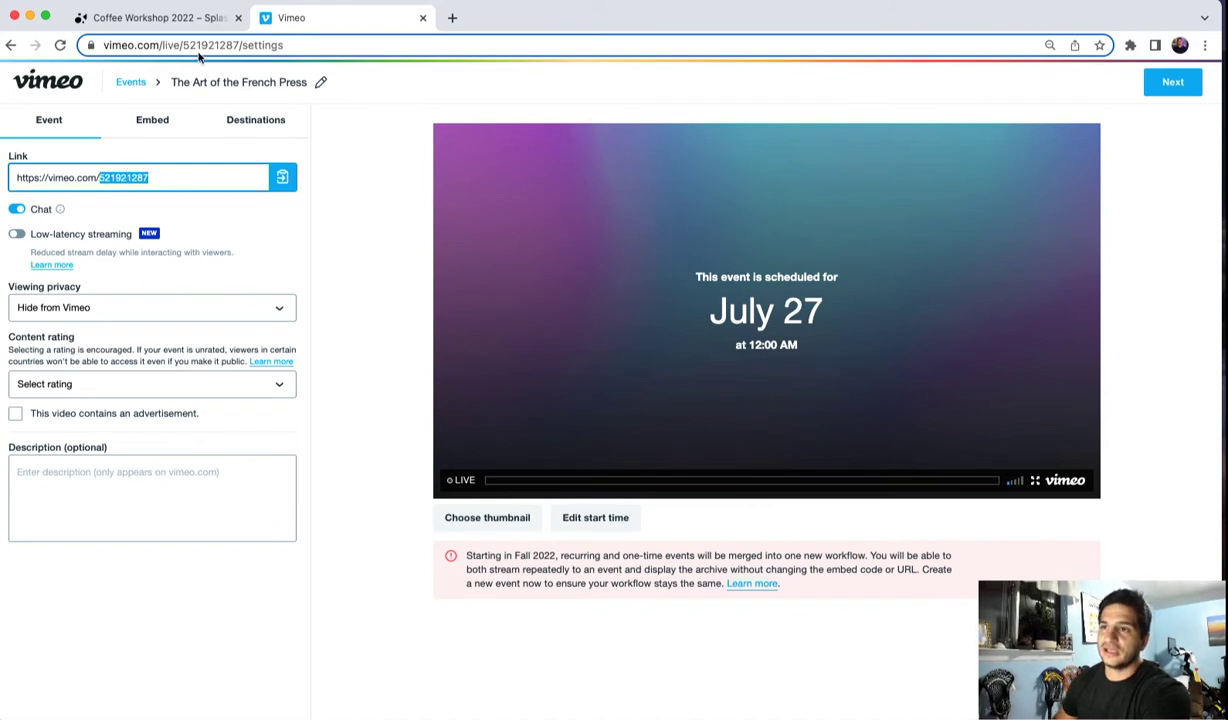
pyautogui.doubleClick(247, 46)
pyautogui.press('super+c')
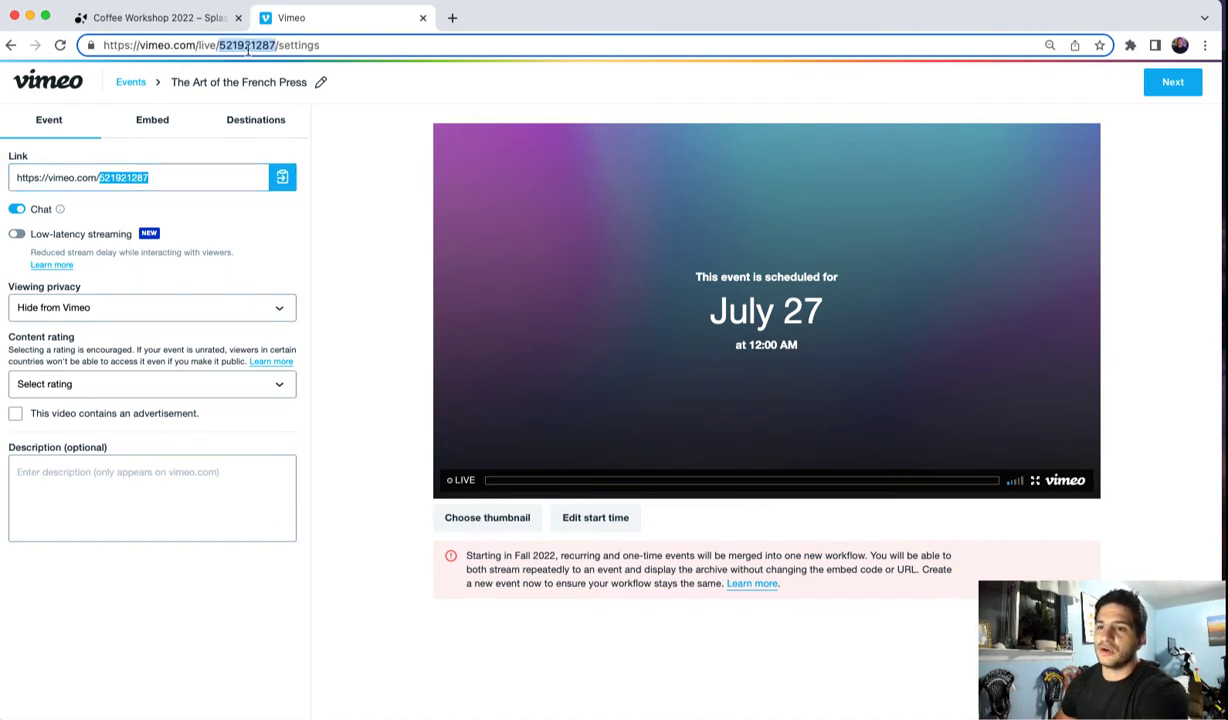
pyautogui.click(170, 18)
pyautogui.click(339, 322)
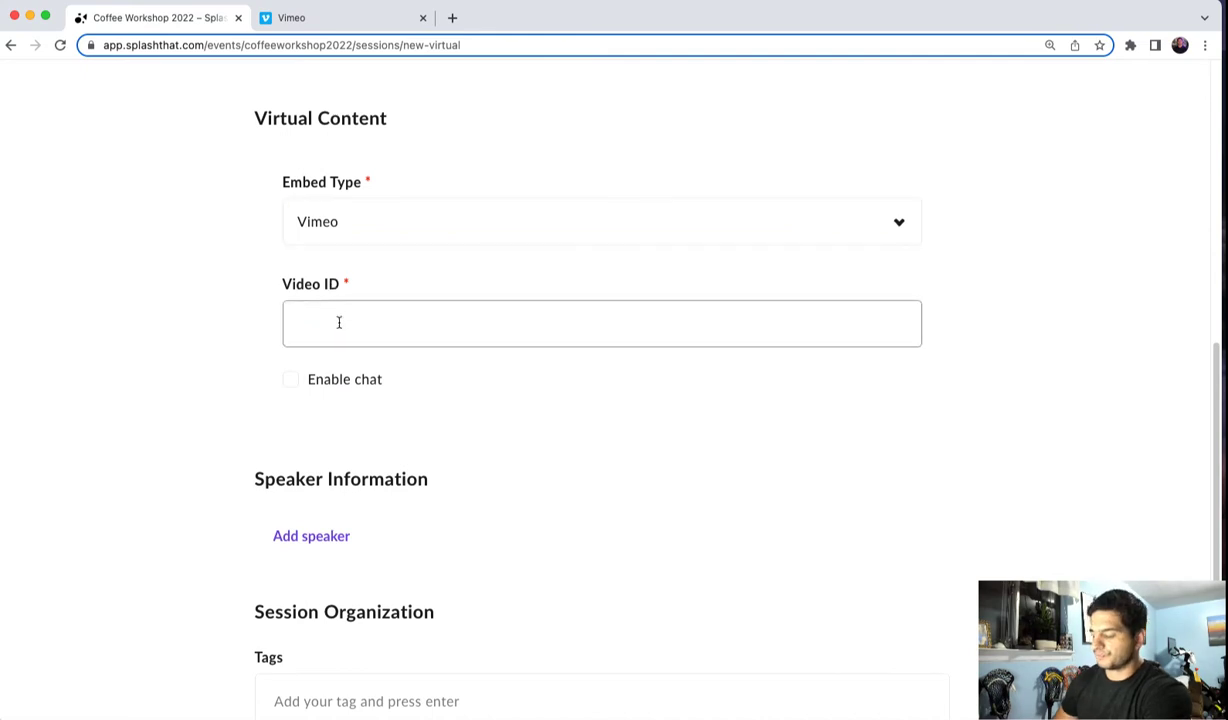
pyautogui.press('super+v')
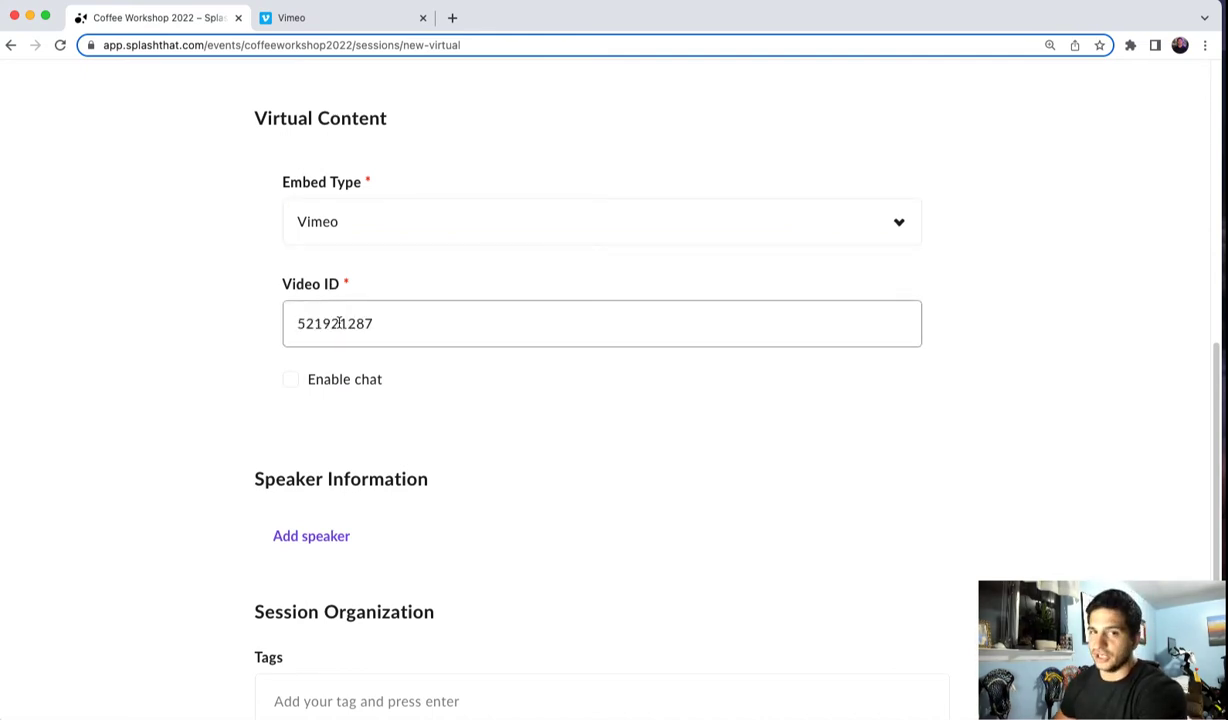
# - Copy the iframe embed code of the YouTube video The Art of the French Press
pyautogui.click(889, 2)
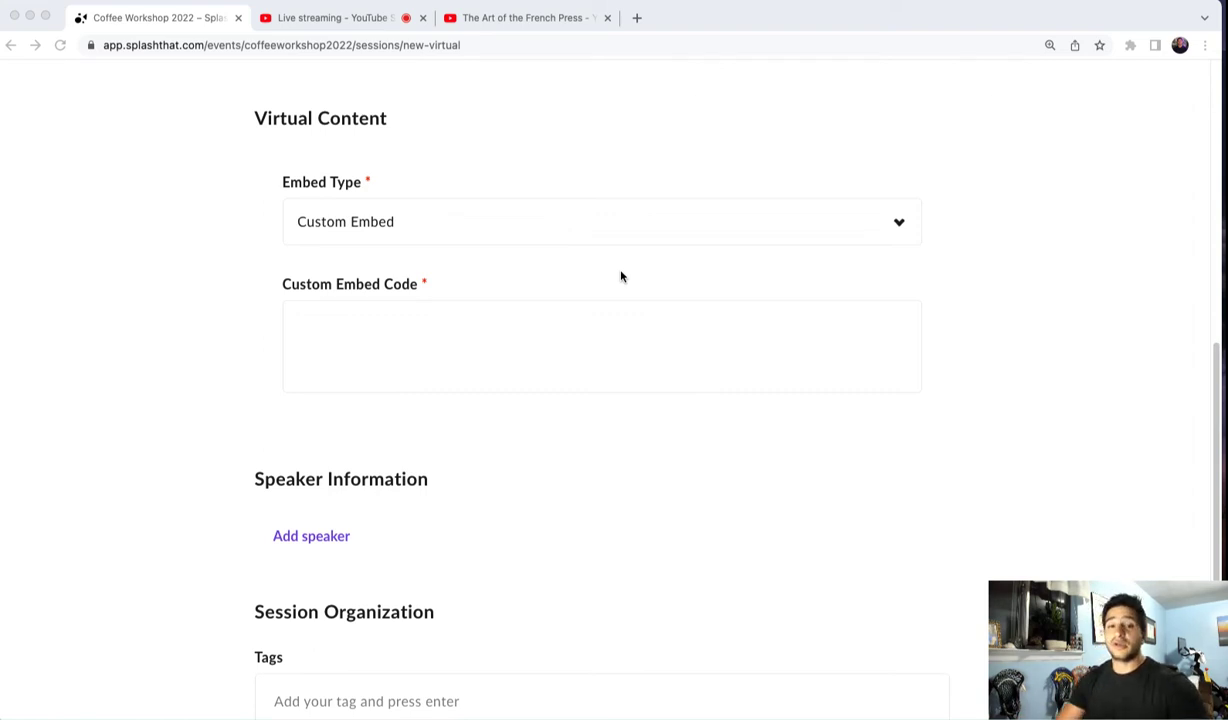
pyautogui.click(340, 20)
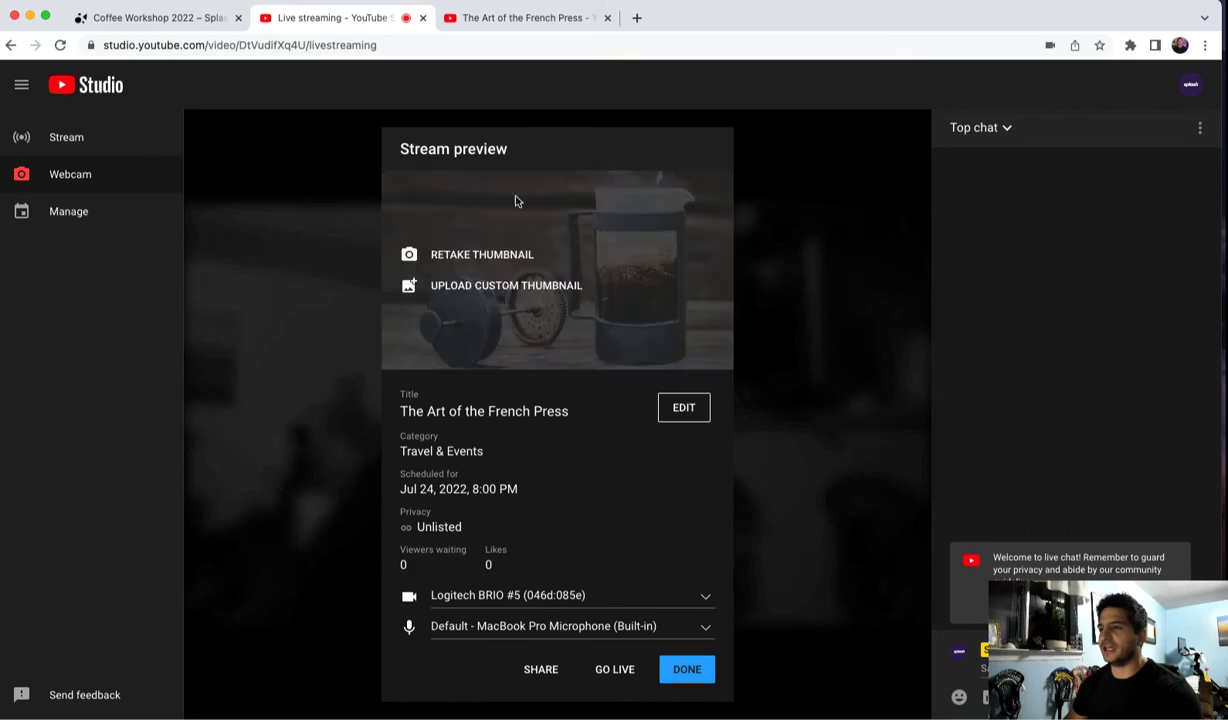
pyautogui.click(528, 20)
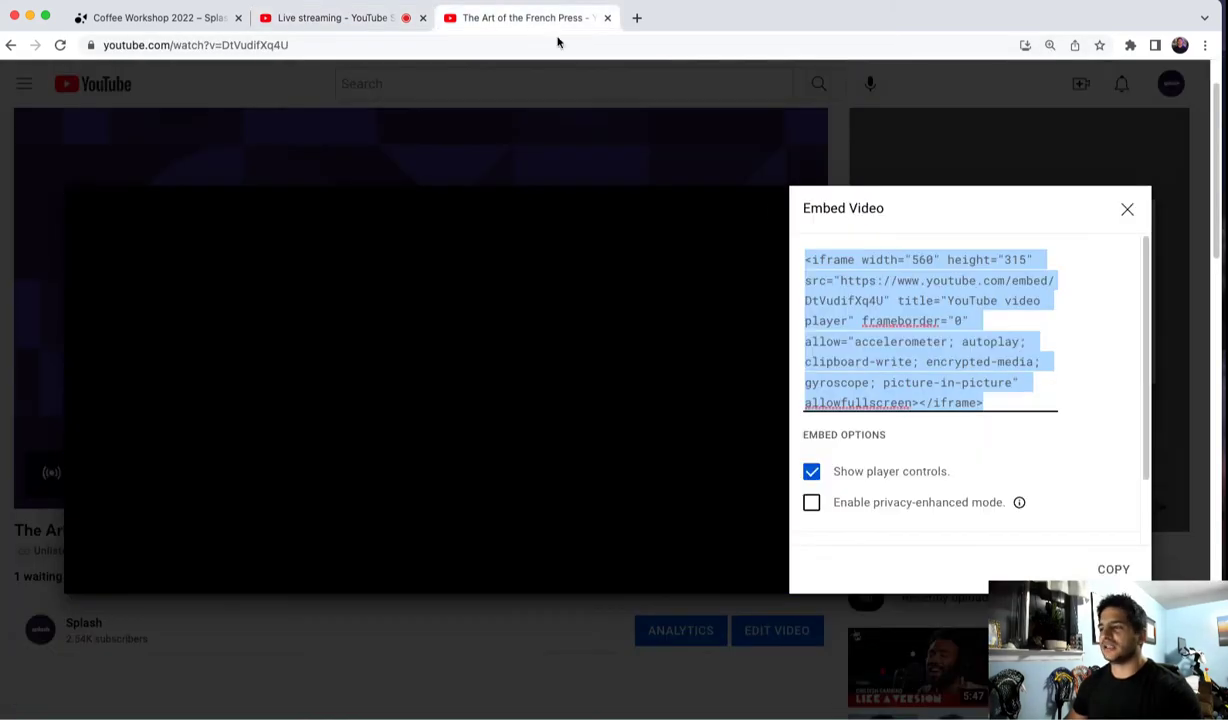
pyautogui.click(1122, 209)
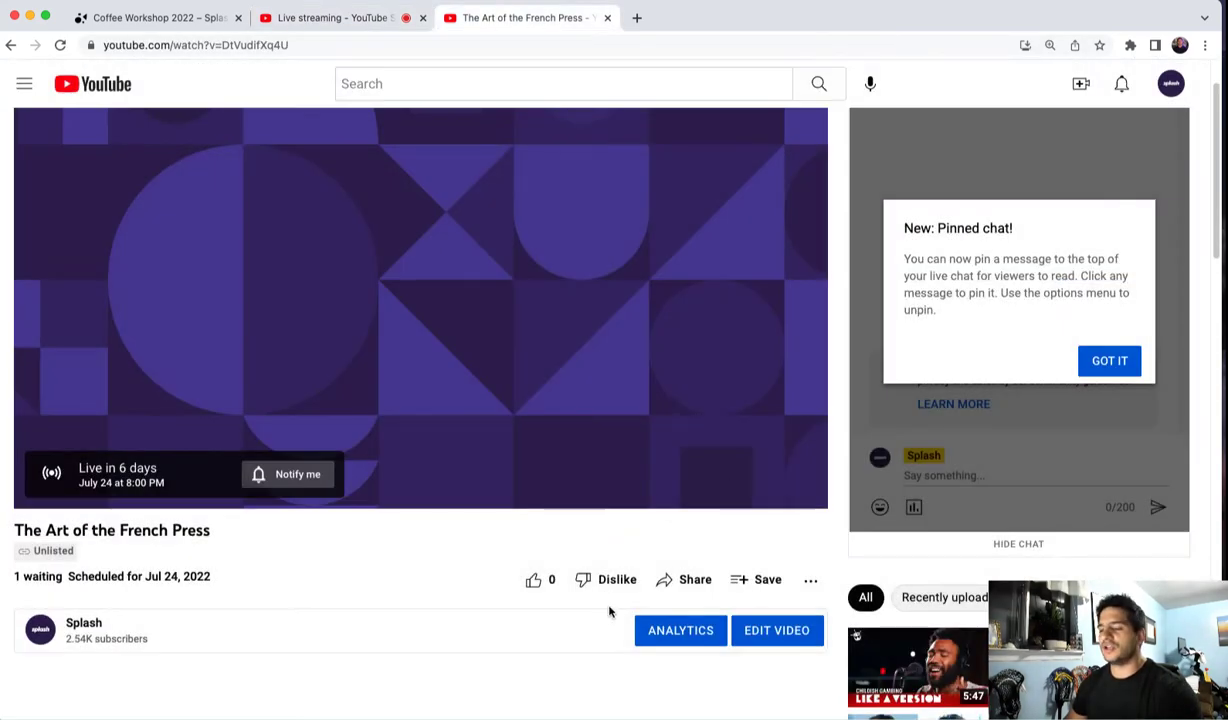
pyautogui.click(698, 584)
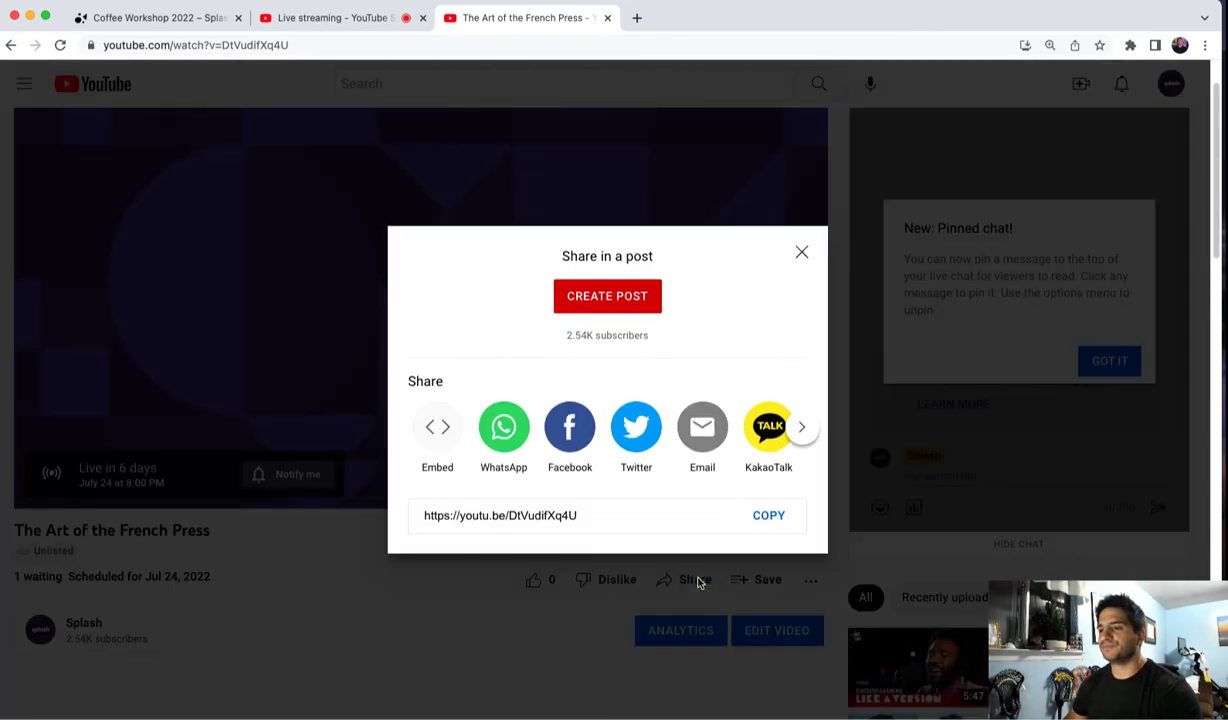
pyautogui.click(438, 415)
pyautogui.click(1113, 568)
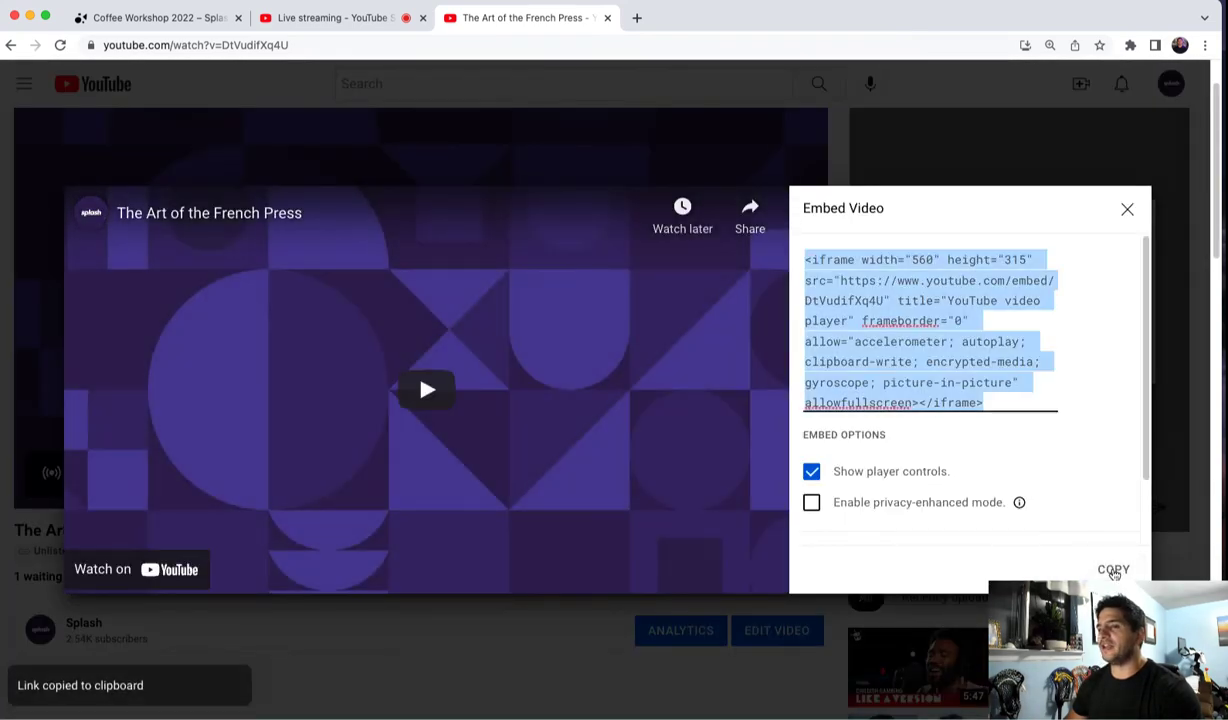
# - Paste the YouTube embed code into the session's Custom Embed Code
pyautogui.click(355, 18)
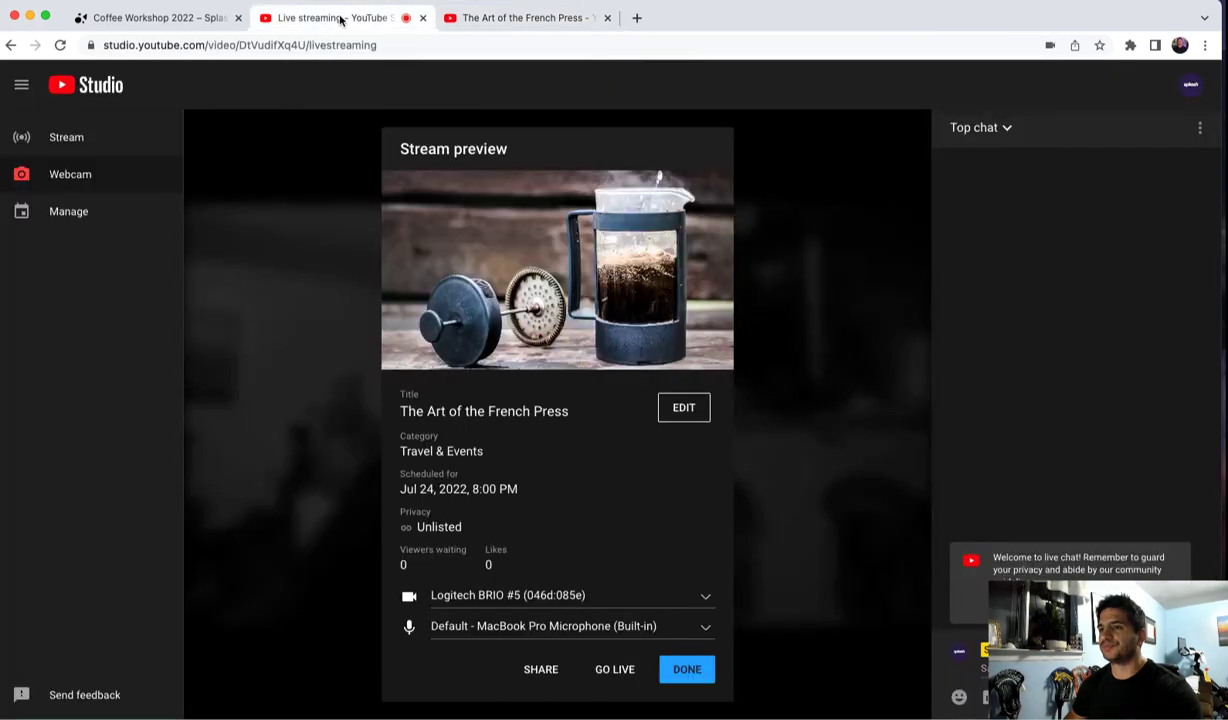
pyautogui.click(175, 20)
pyautogui.click(343, 329)
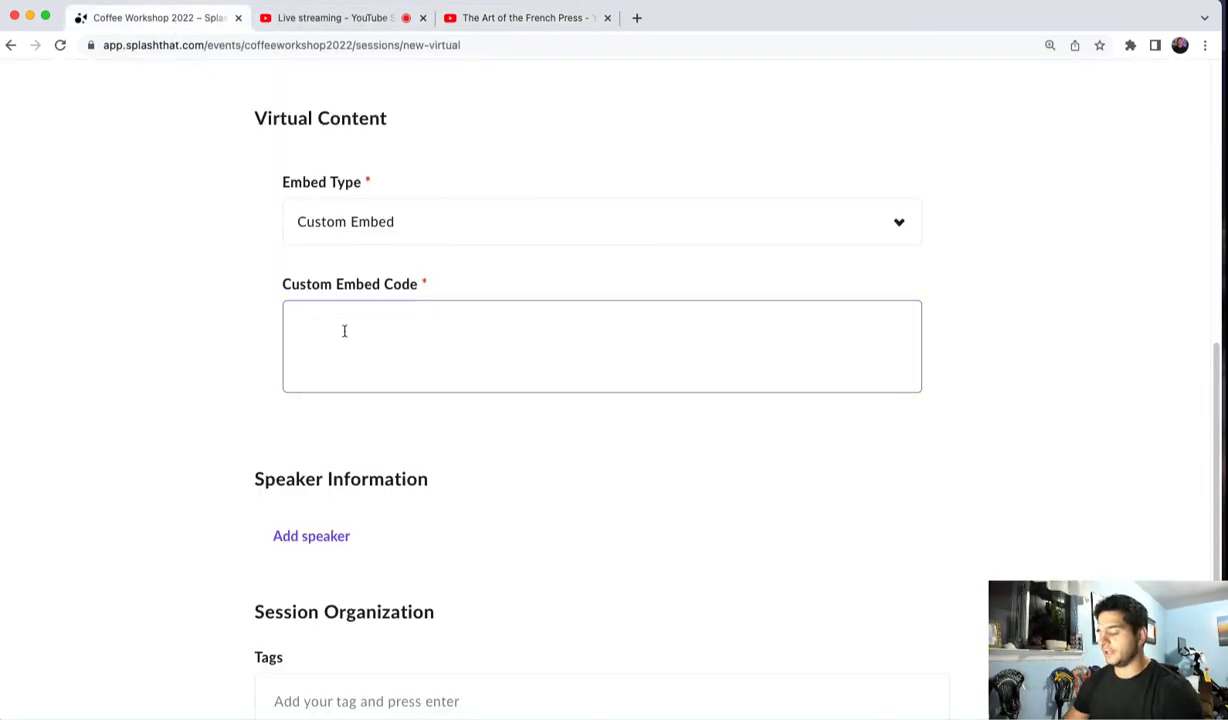
pyautogui.press('super+v')
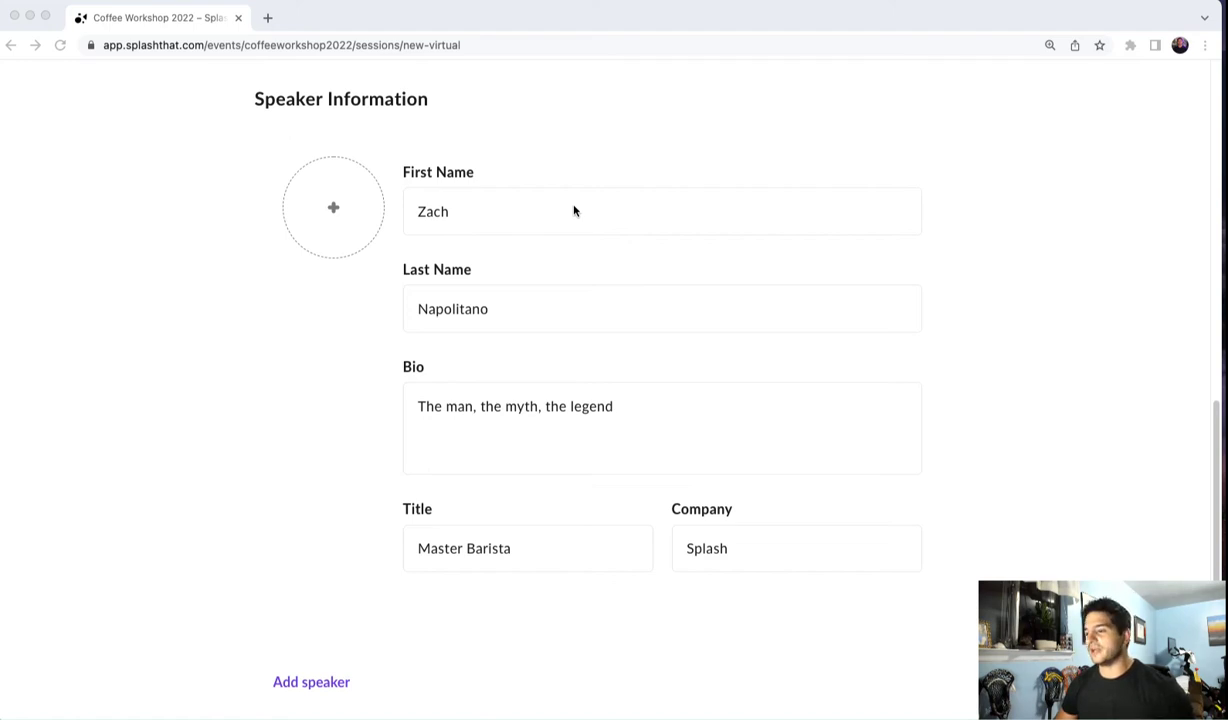
# - Upload a speaker photo for the speaker from a file on the Desktop
pyautogui.click(334, 211)
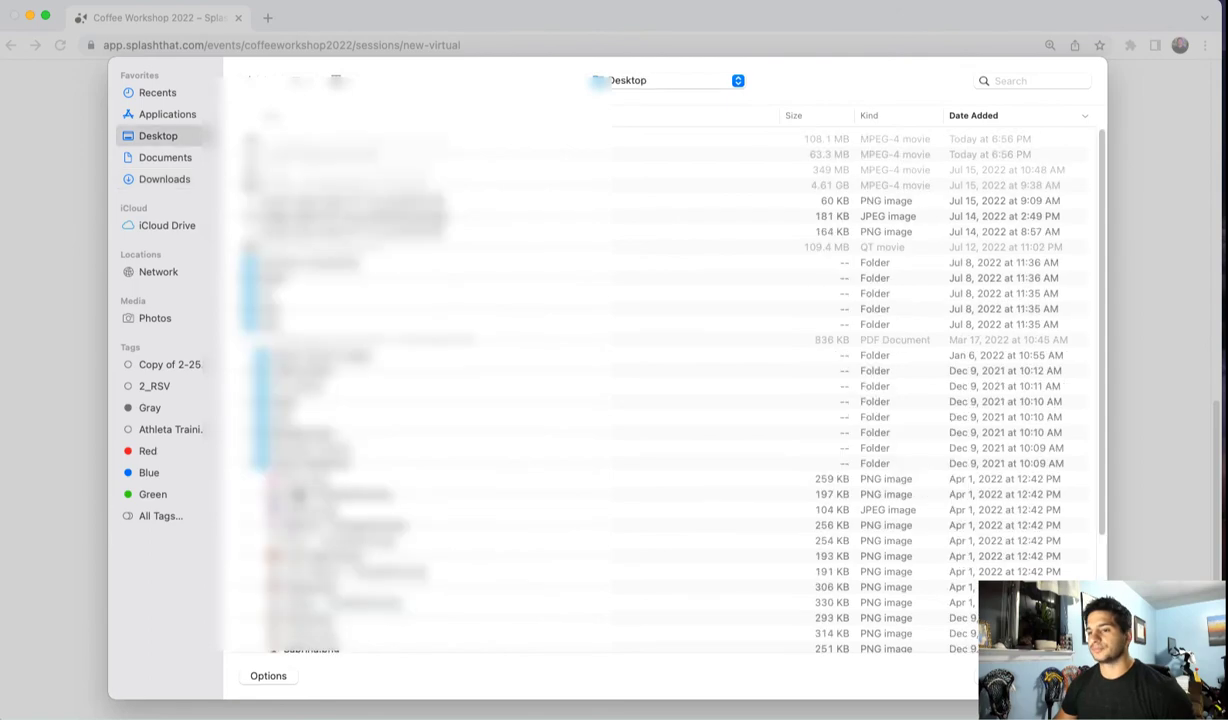
pyautogui.doubleClick(298, 492)
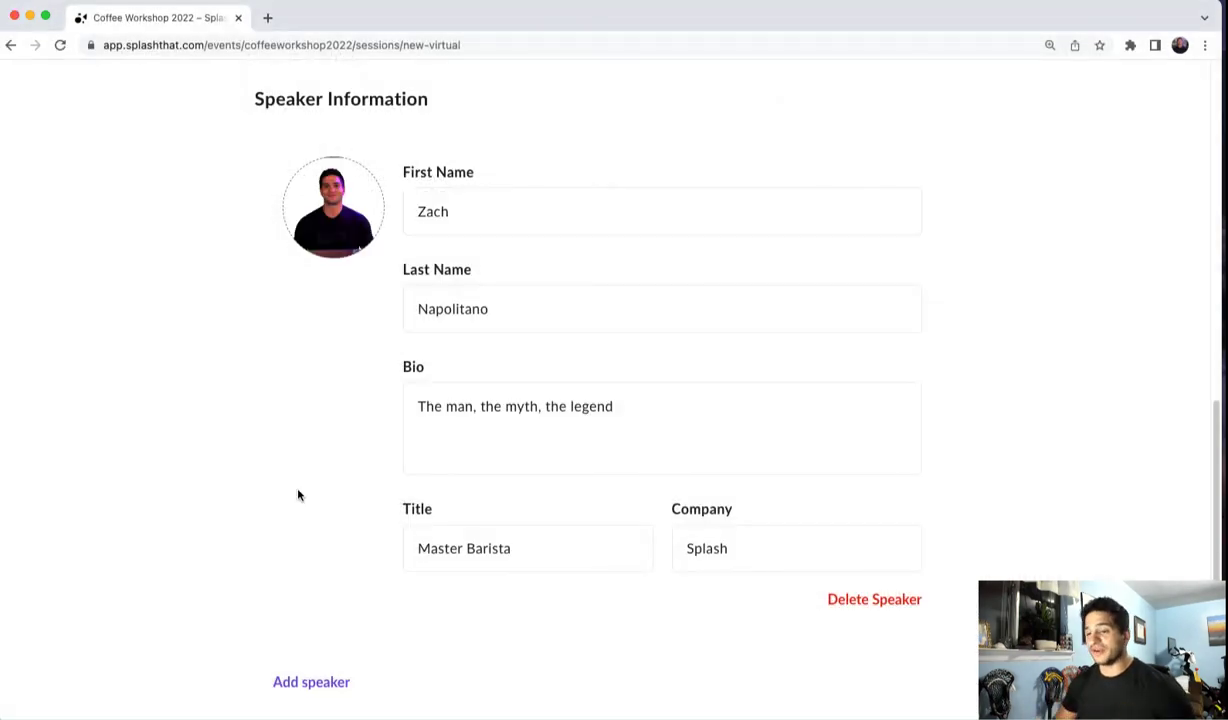
pyautogui.click(312, 682)
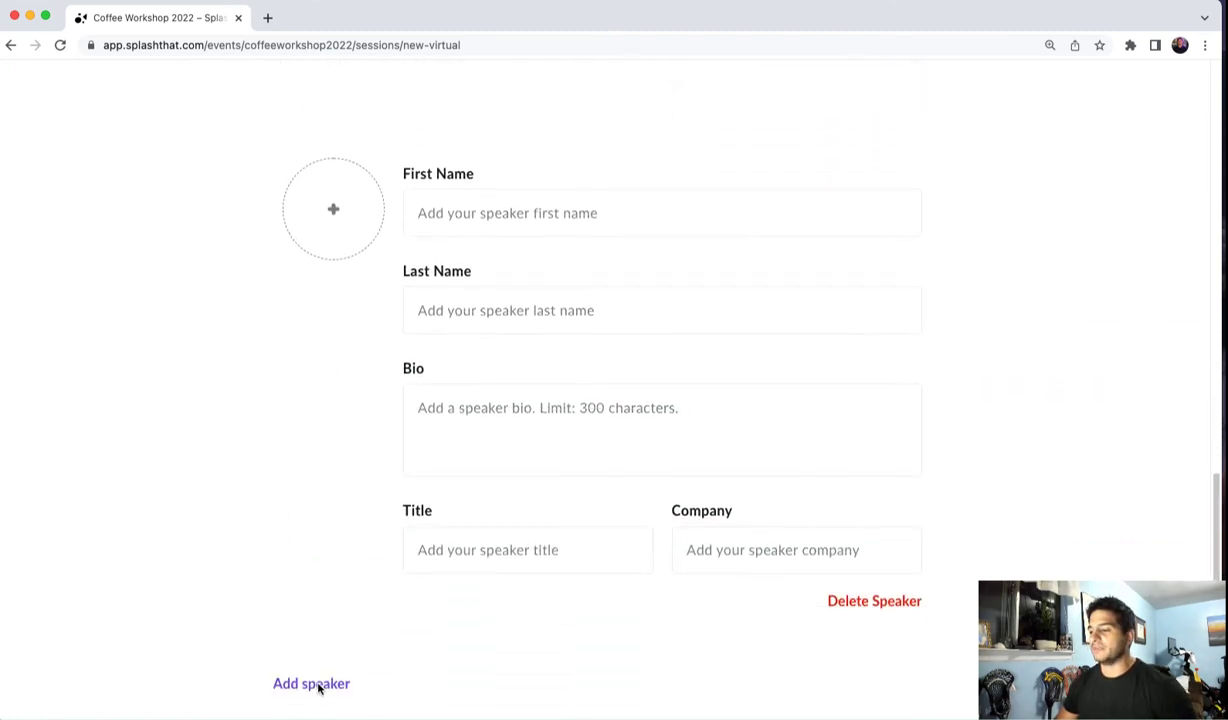
pyautogui.click(852, 590)
pyautogui.click(681, 432)
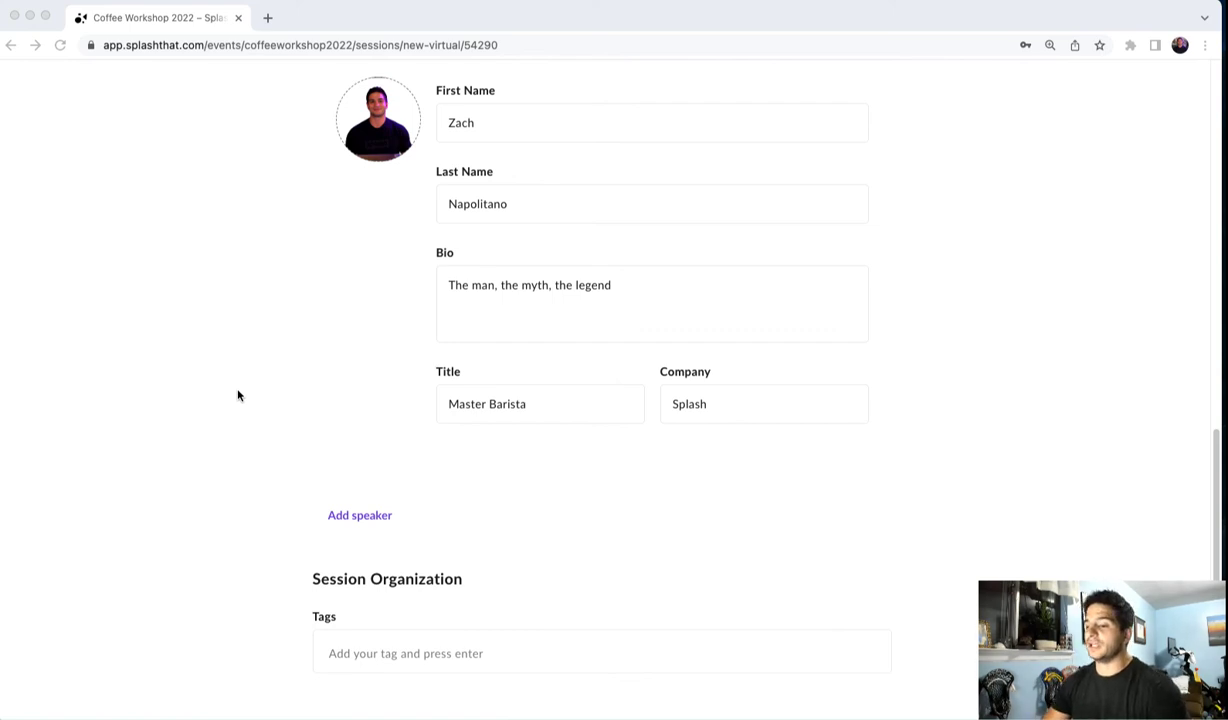
# - Add the tags coffee and espresso to the session's organization
pyautogui.click(389, 649)
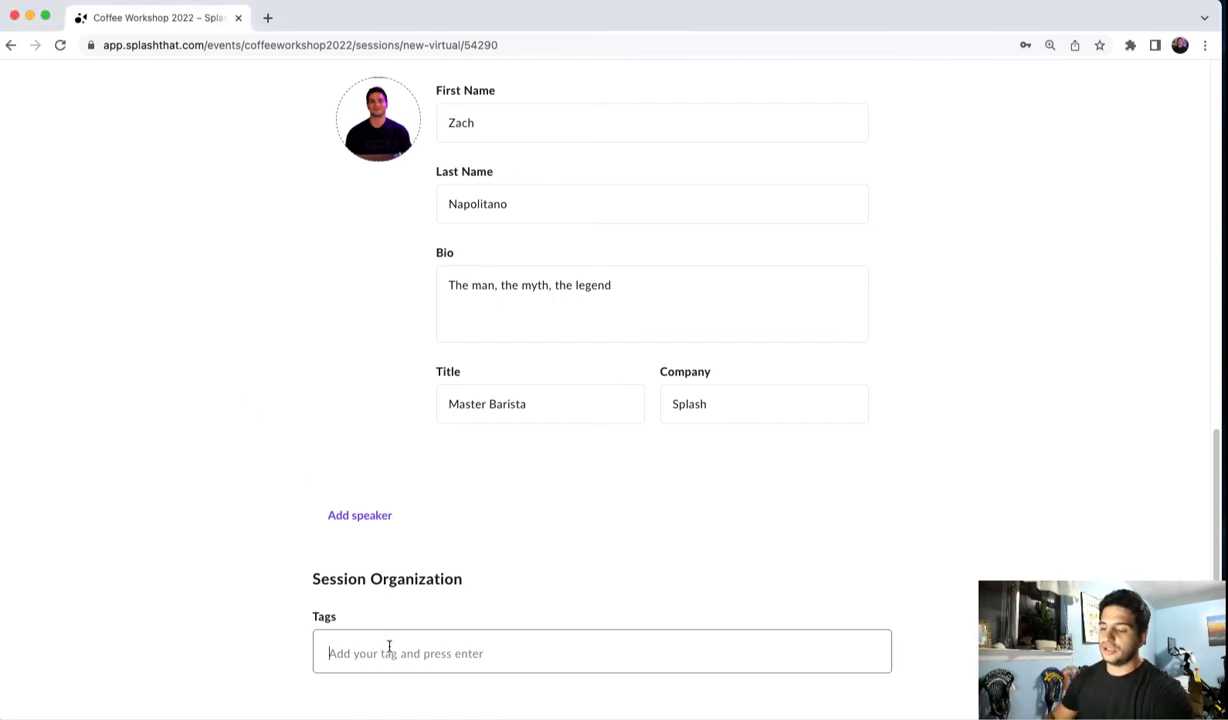
pyautogui.write('coffee')
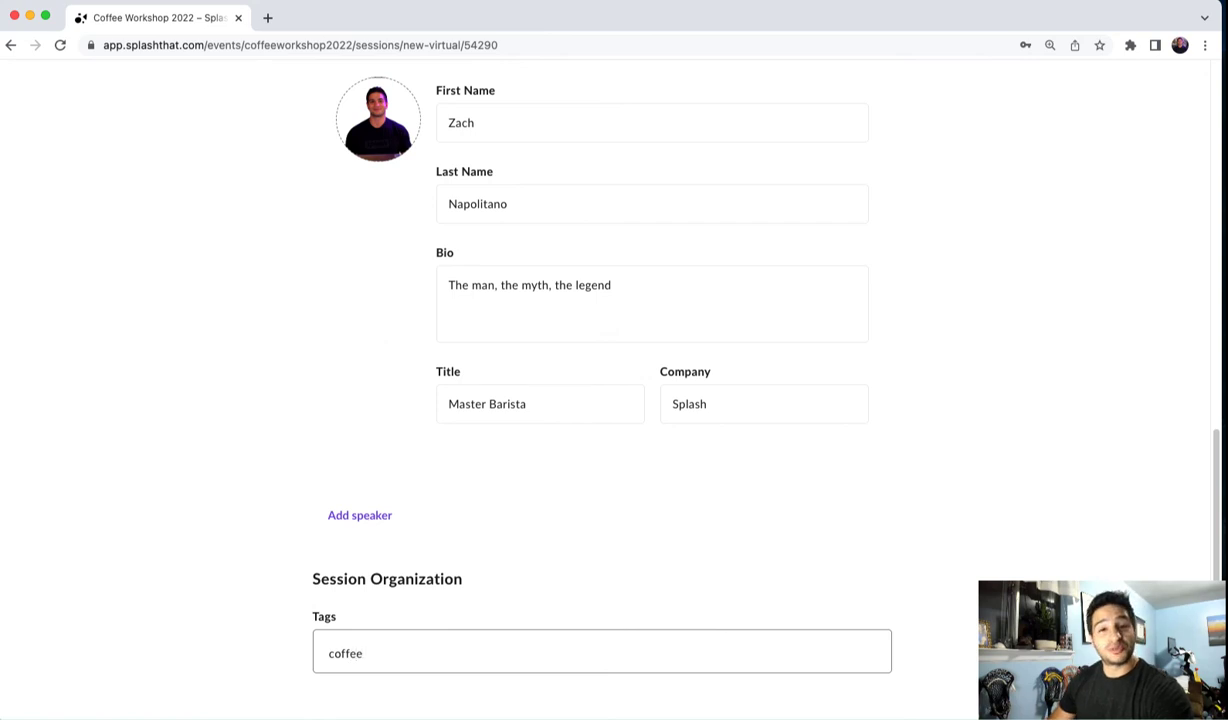
pyautogui.press('Return')
pyautogui.write('e')
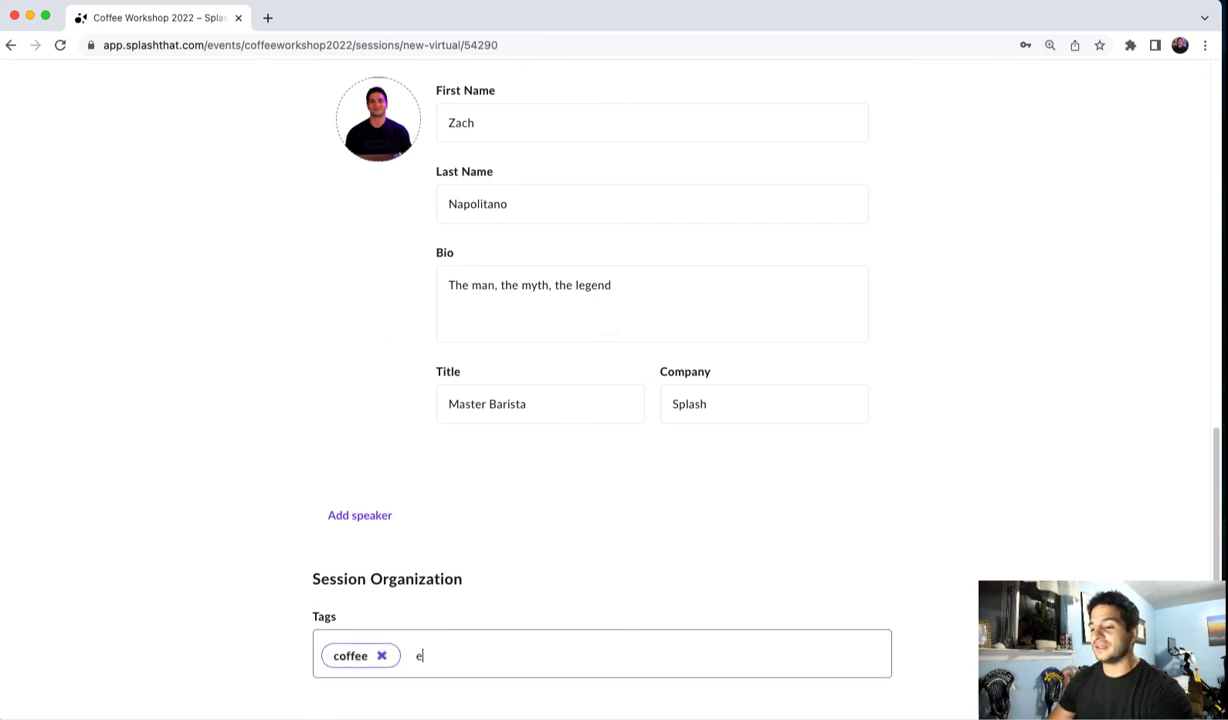
pyautogui.write('spresso')
pyautogui.press('Return')
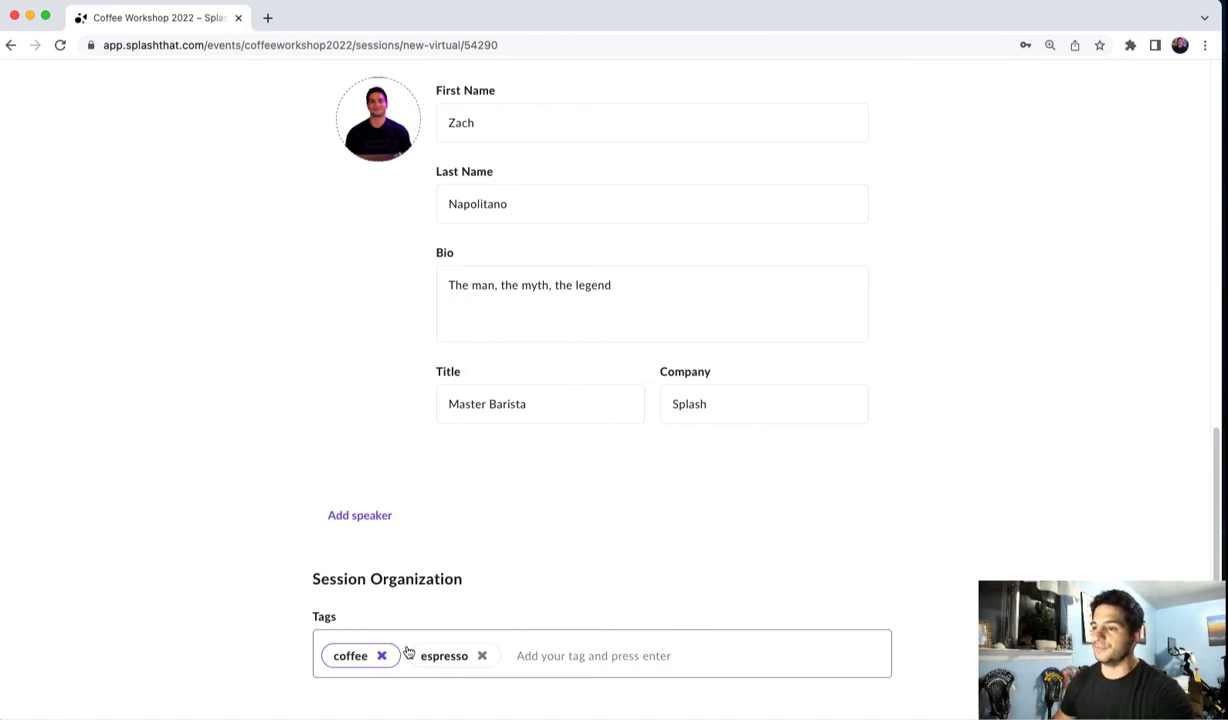
# - Save the session and return to the Sessions Manager
pyautogui.scroll(5, 1120, 430)
pyautogui.scroll(4, 1120, 430)
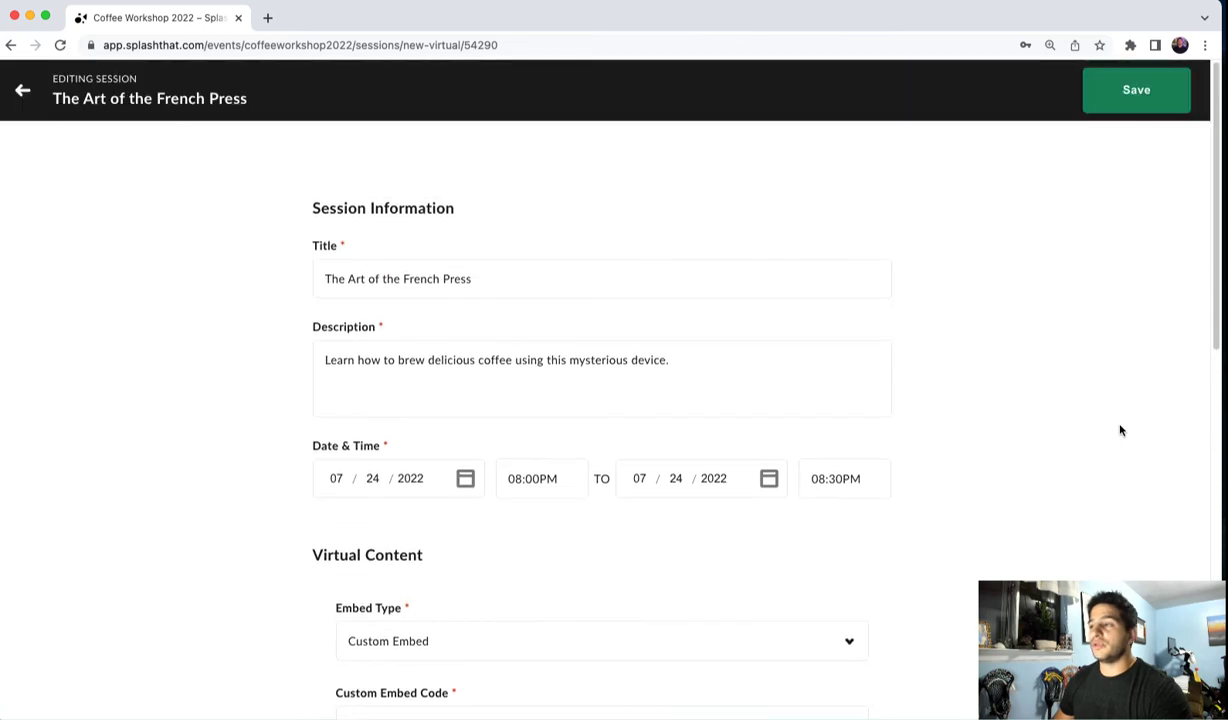
pyautogui.click(1136, 95)
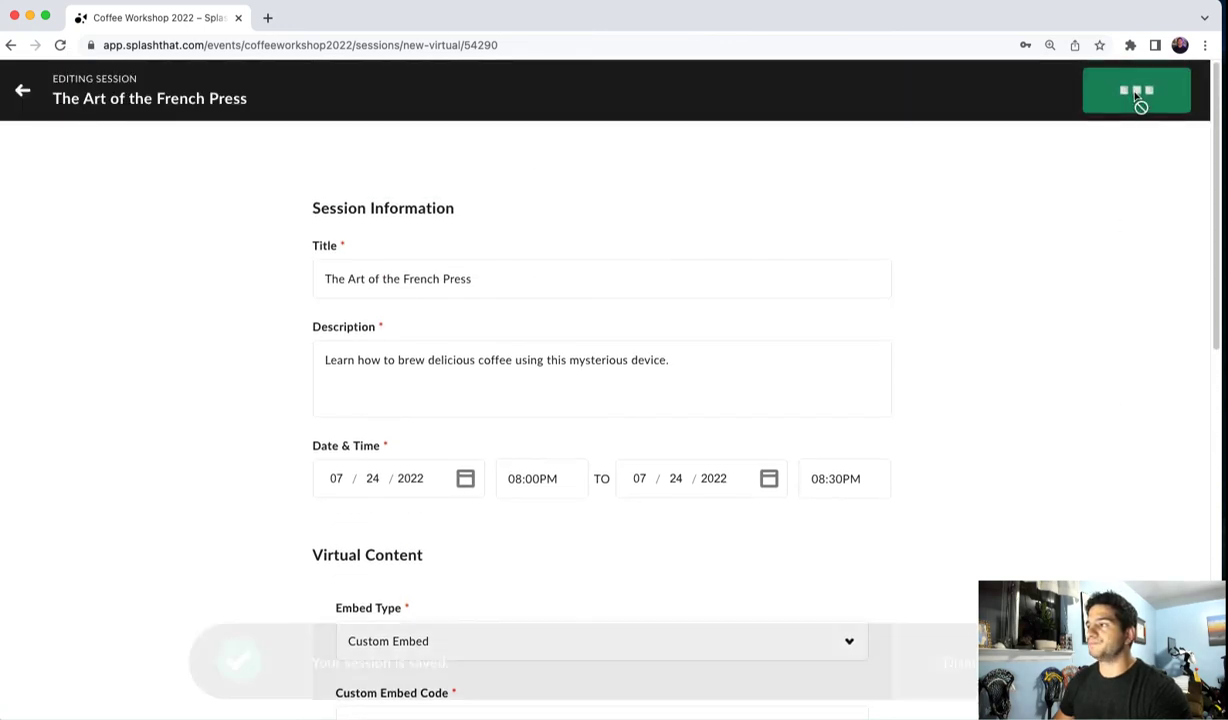
pyautogui.click(22, 90)
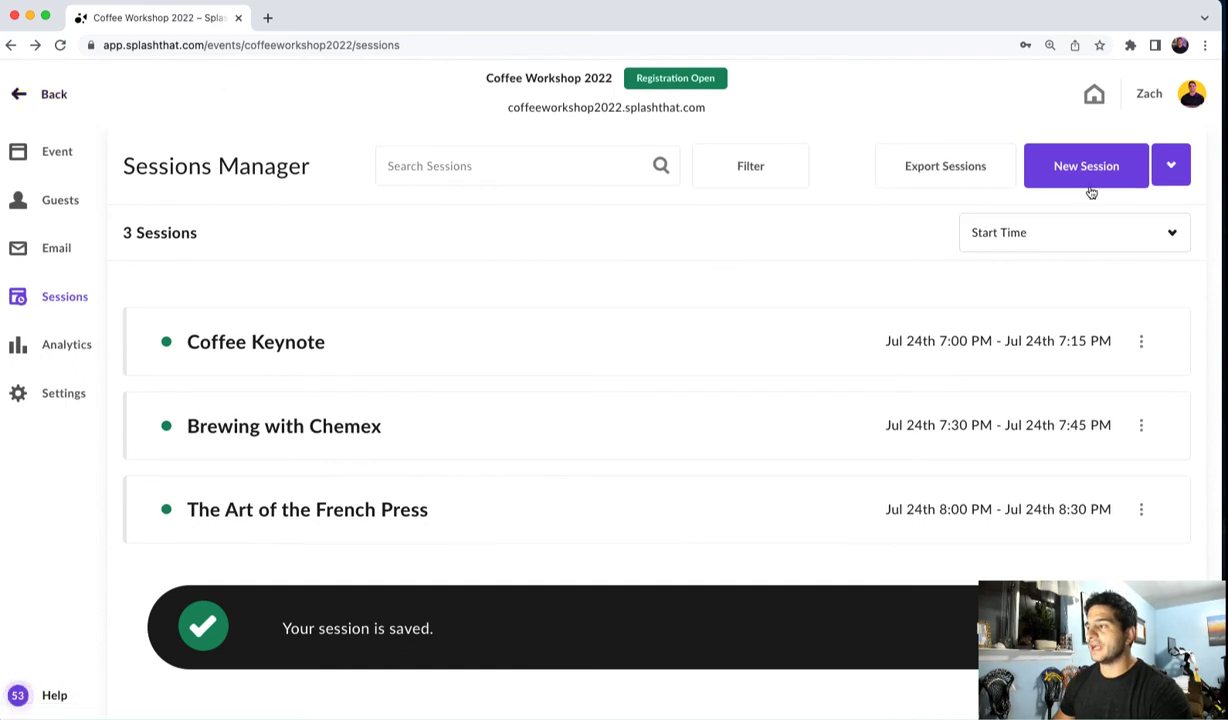